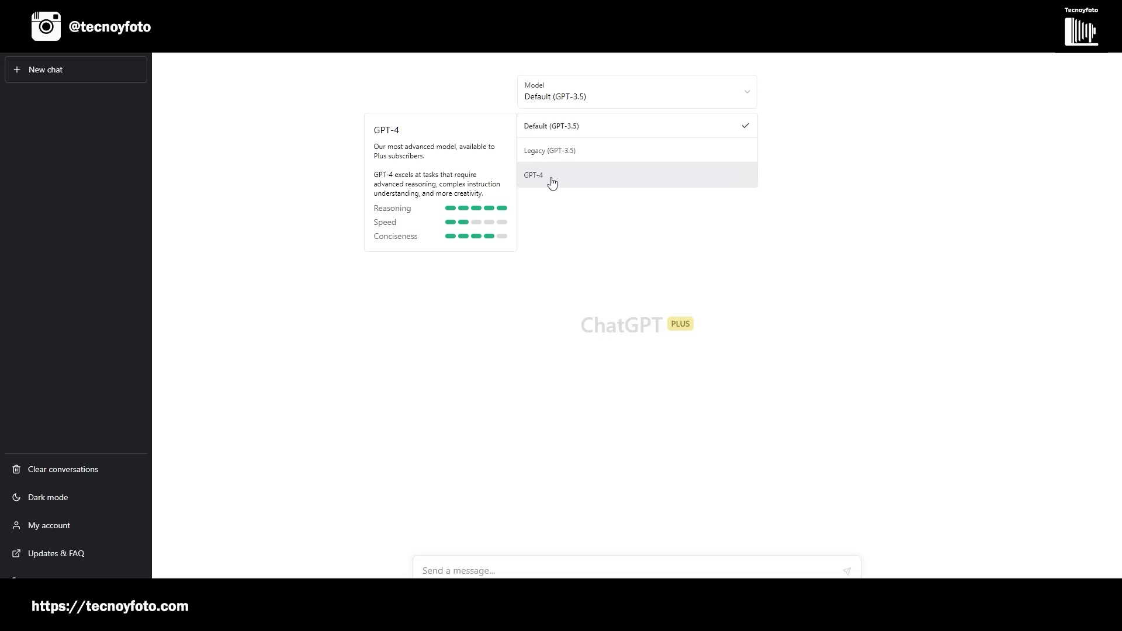
# Set the chat model to GPT-4 and switch it back to Default (GPT-3.5)
pyautogui.click(551, 183)
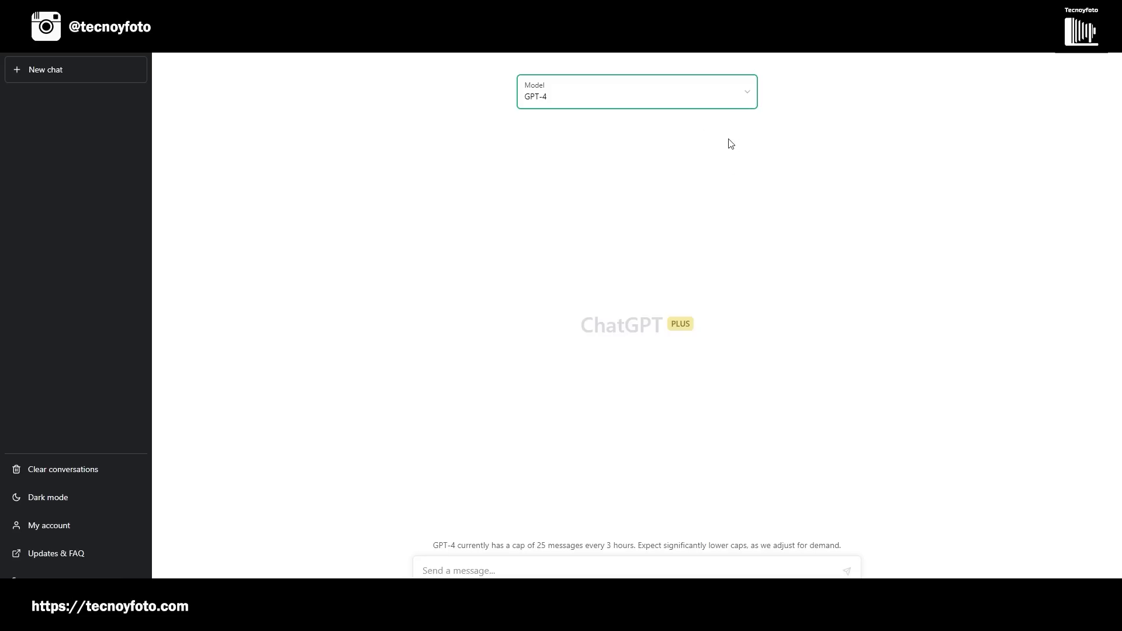
pyautogui.click(748, 93)
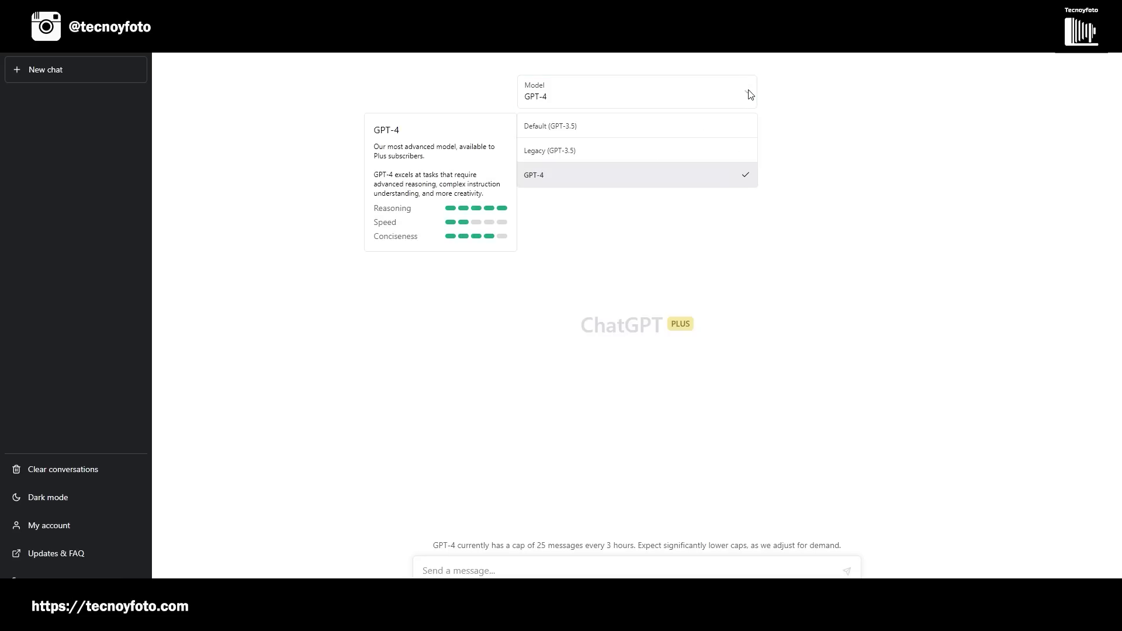
pyautogui.click(567, 128)
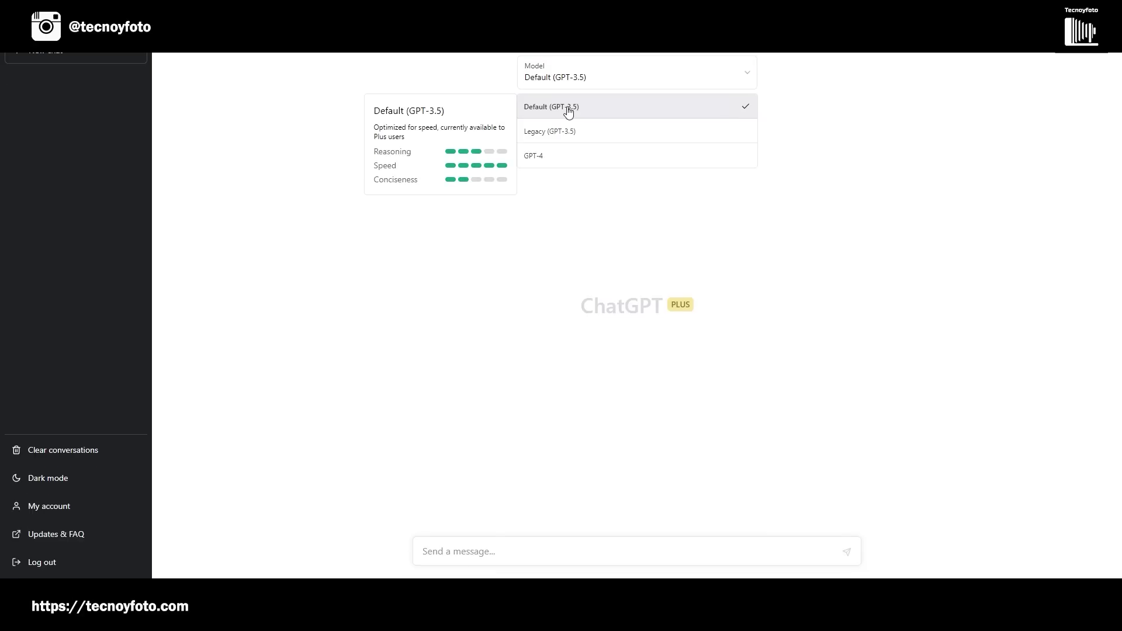
pyautogui.click(511, 554)
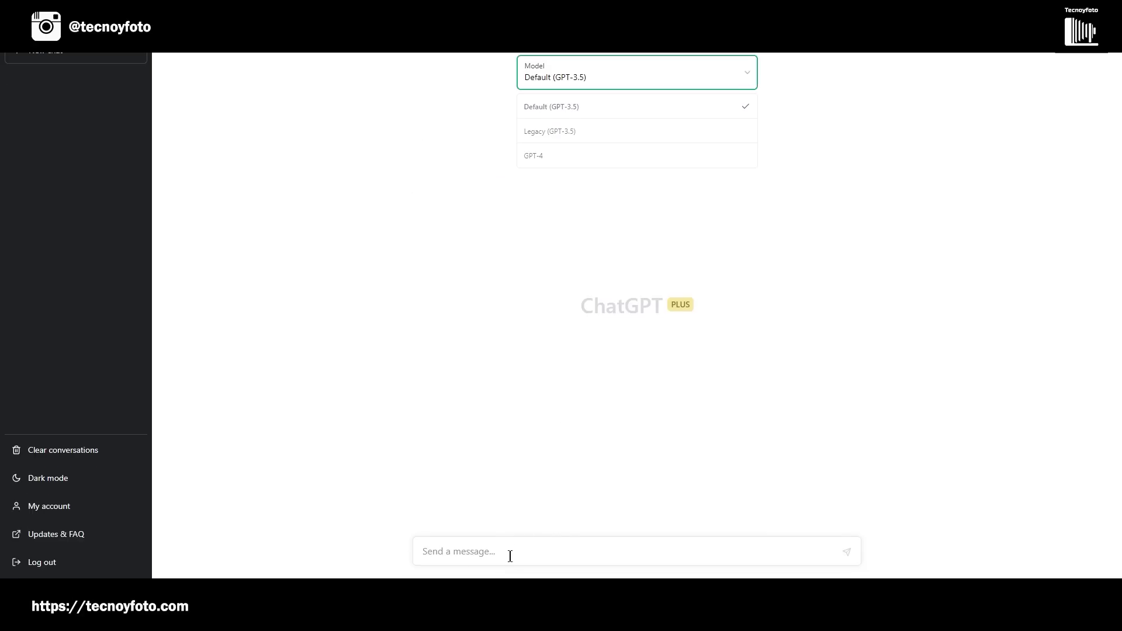
# Ask "que es home assistant?" and follow up with "y dónde lo puedo instalar?"
pyautogui.click(510, 556)
pyautogui.write('qu')
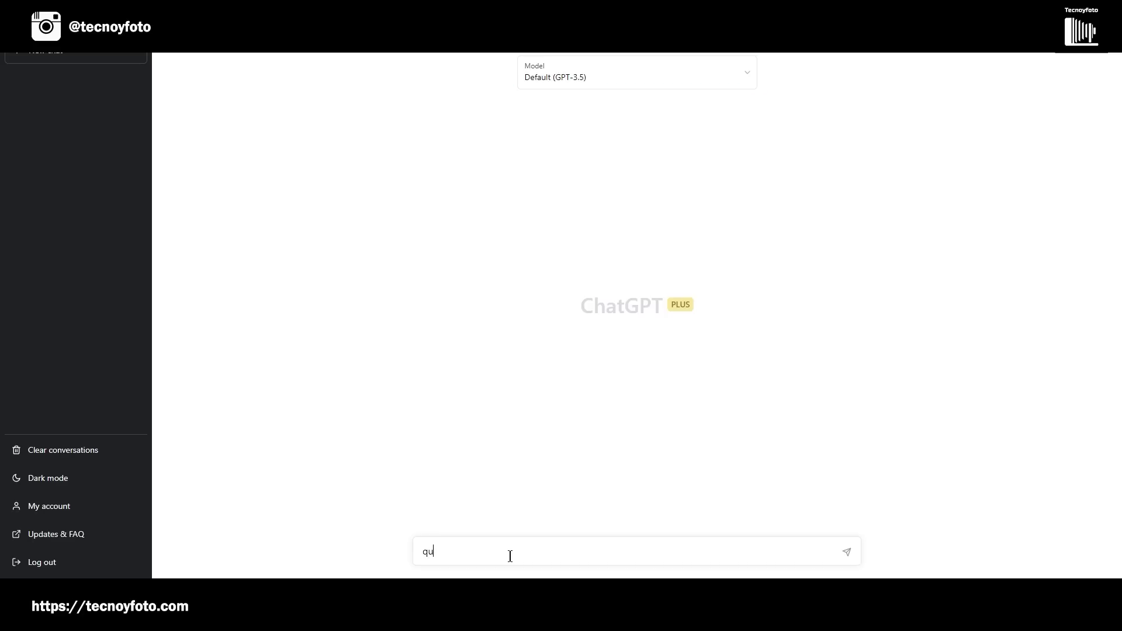
pyautogui.write('e es home assistant?')
pyautogui.press('Return')
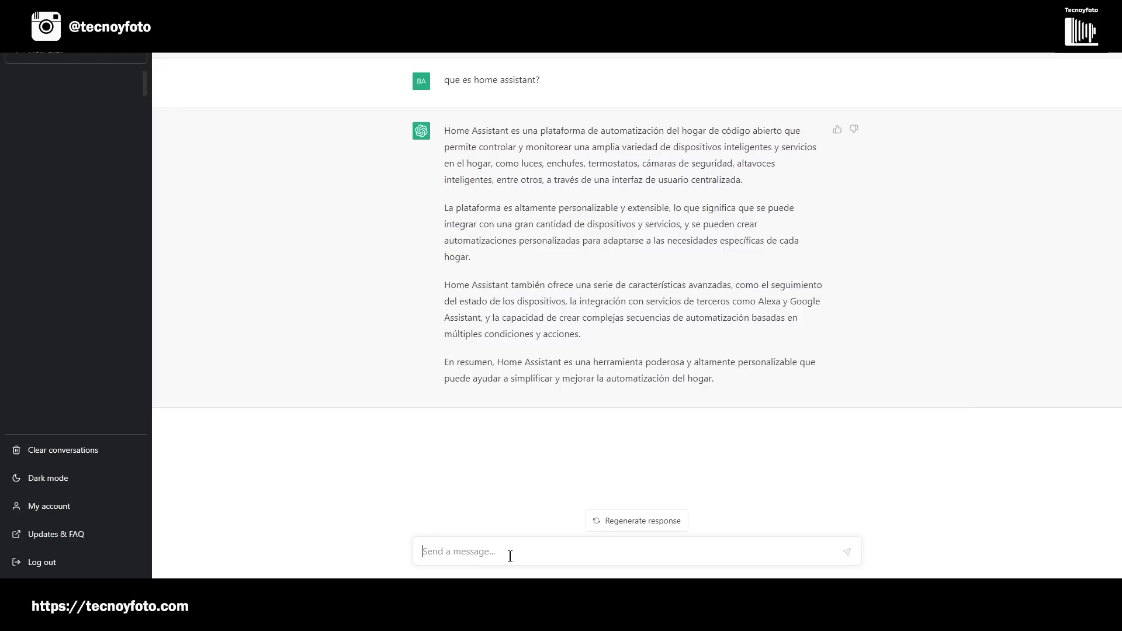
pyautogui.write('y dónde lo puedo instalar?')
pyautogui.press('Return')
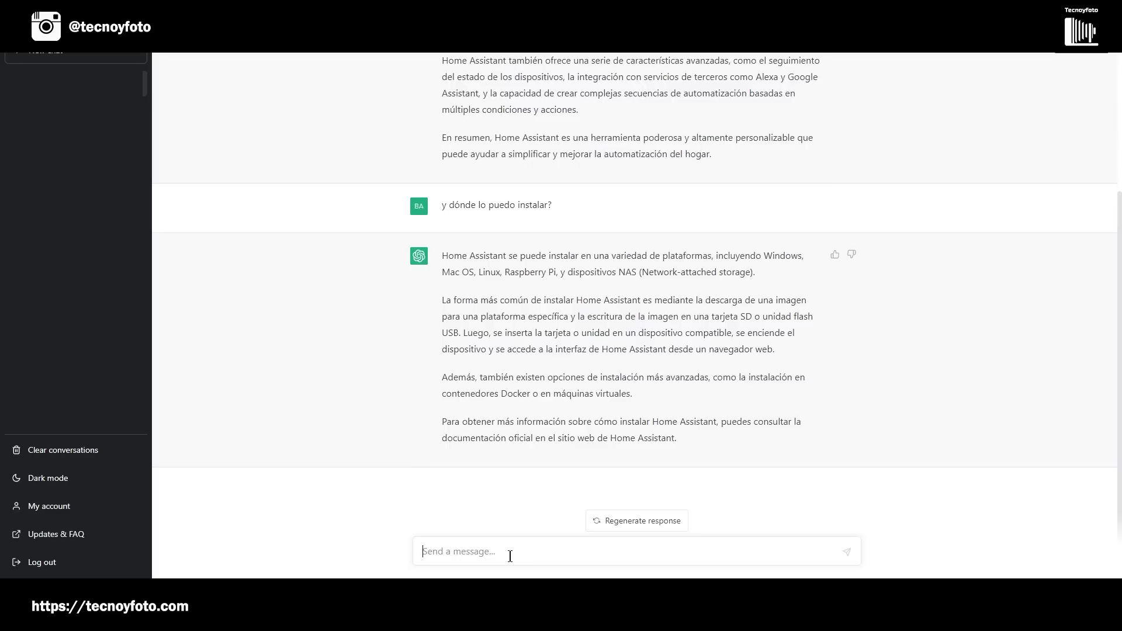
# Ask in Spanish for guidance through the Home Assistant installation process on a NAS
pyautogui.write('me puedes guiar en el proceso de instalació en un h')
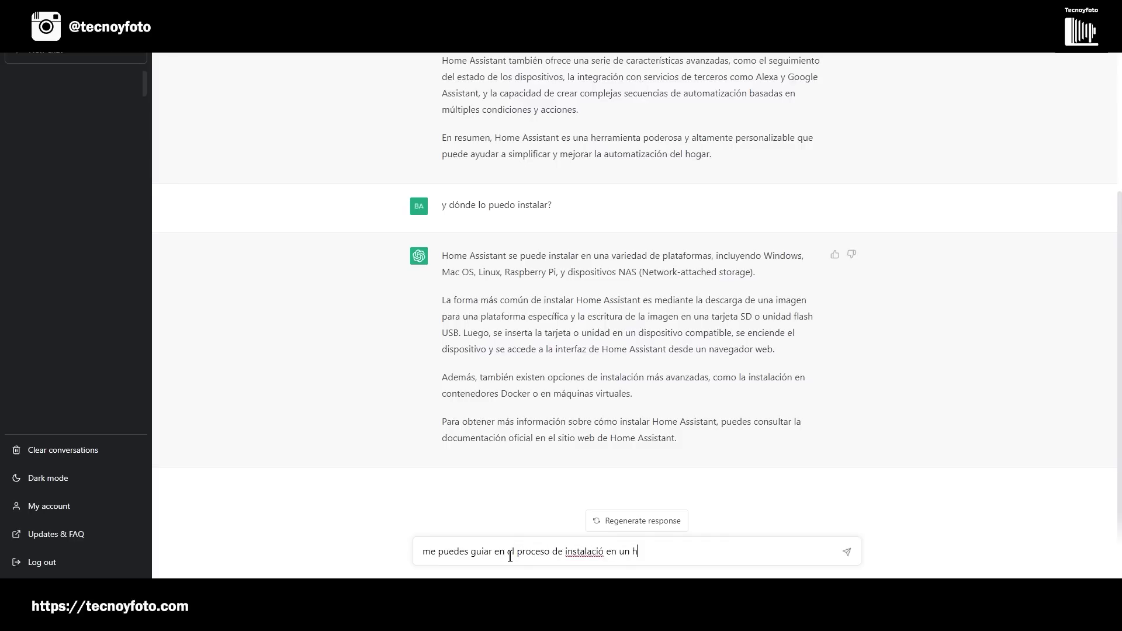
pyautogui.write('as')
pyautogui.press('Return')
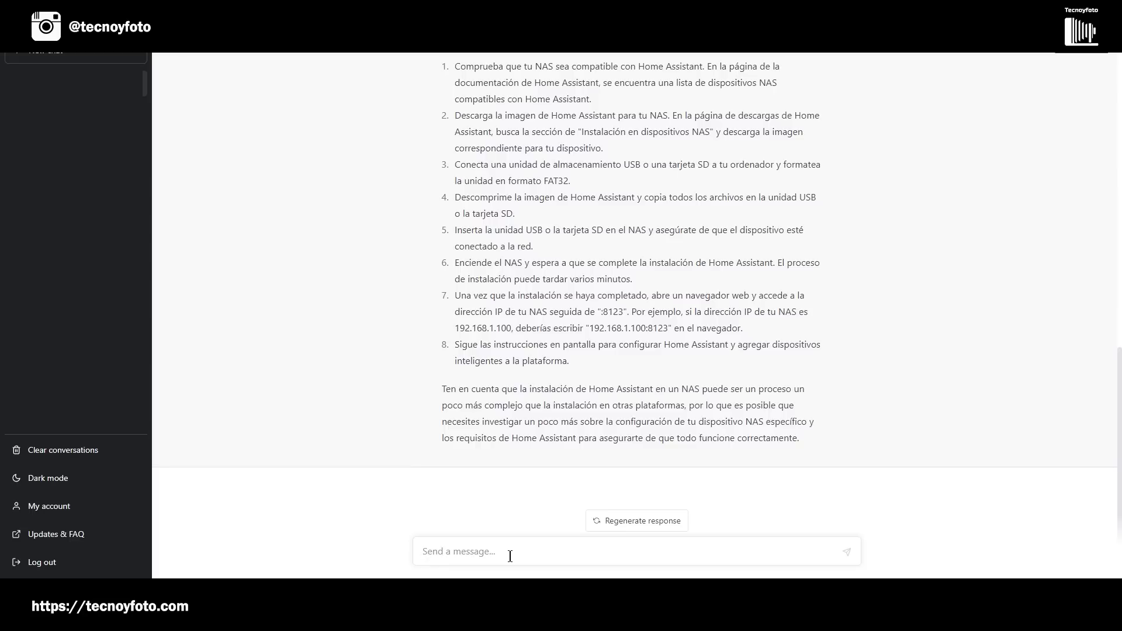
# Send the question "que addons son los princiaples que me recomiendas" in the same chat
pyautogui.click(497, 547)
pyautogui.write('que addons son los')
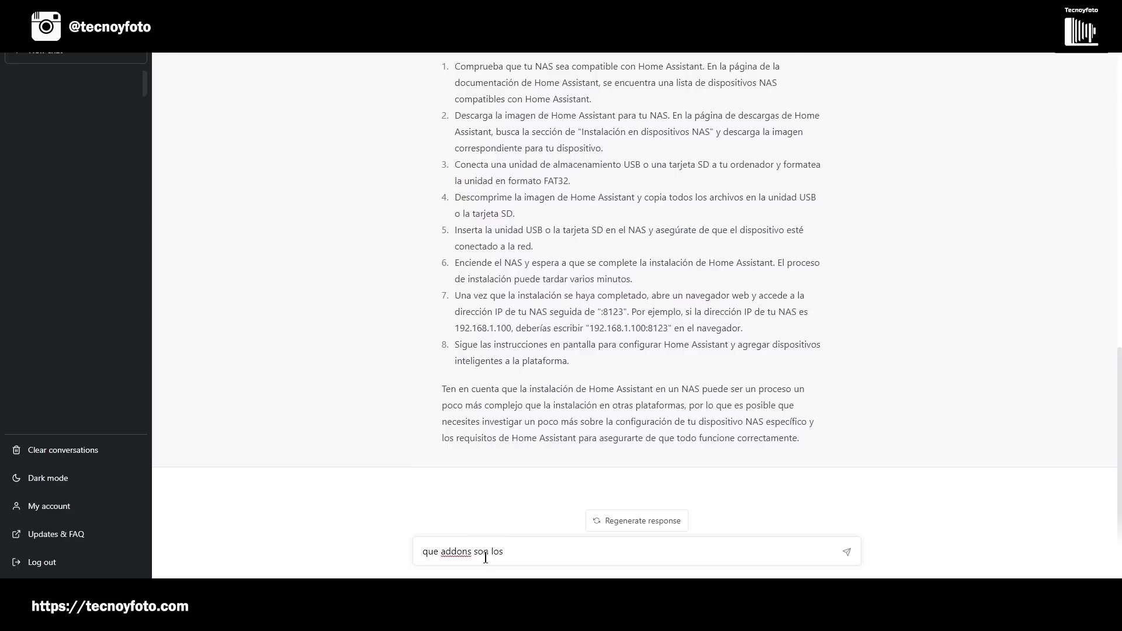
pyautogui.write(' princiaples que me recomiendas')
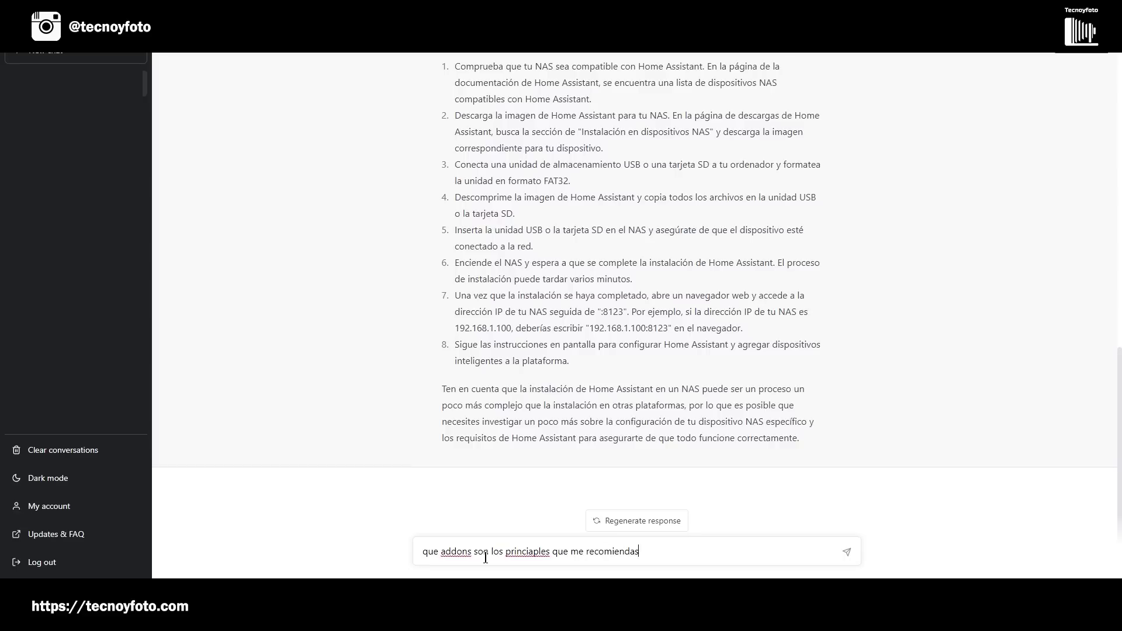
pyautogui.press('Return')
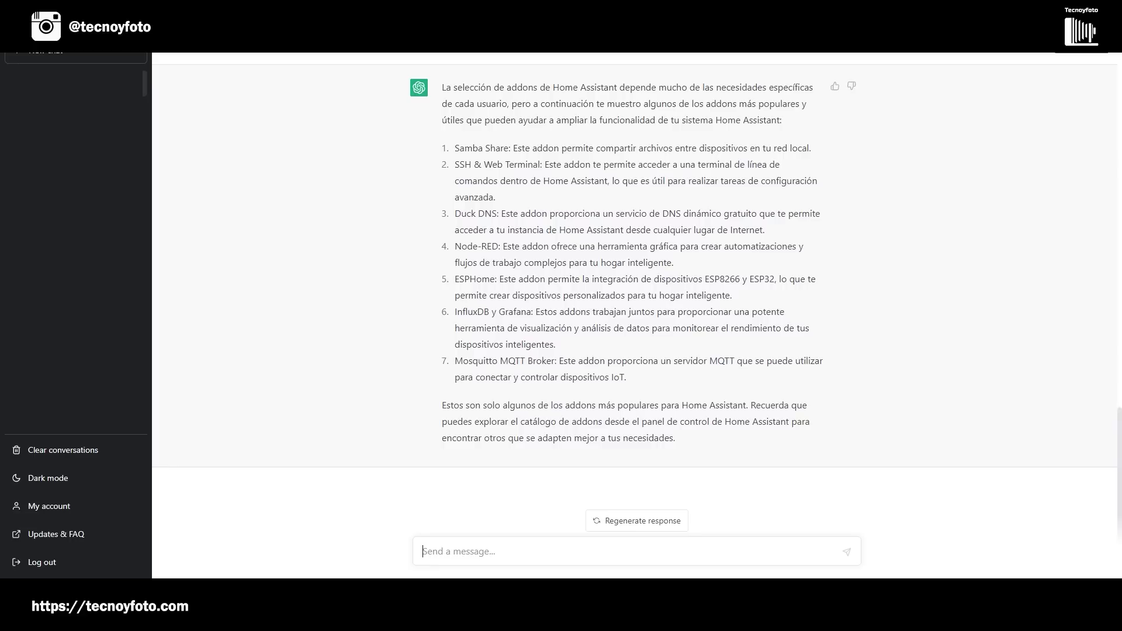
# Ask "me puedes guiar para programar una automatización en home assistant que la bombilla de la terraza (light.terraza) se encienda al anochecer y se apague al amanecer"
pyautogui.write('me puedes guiar para programa')
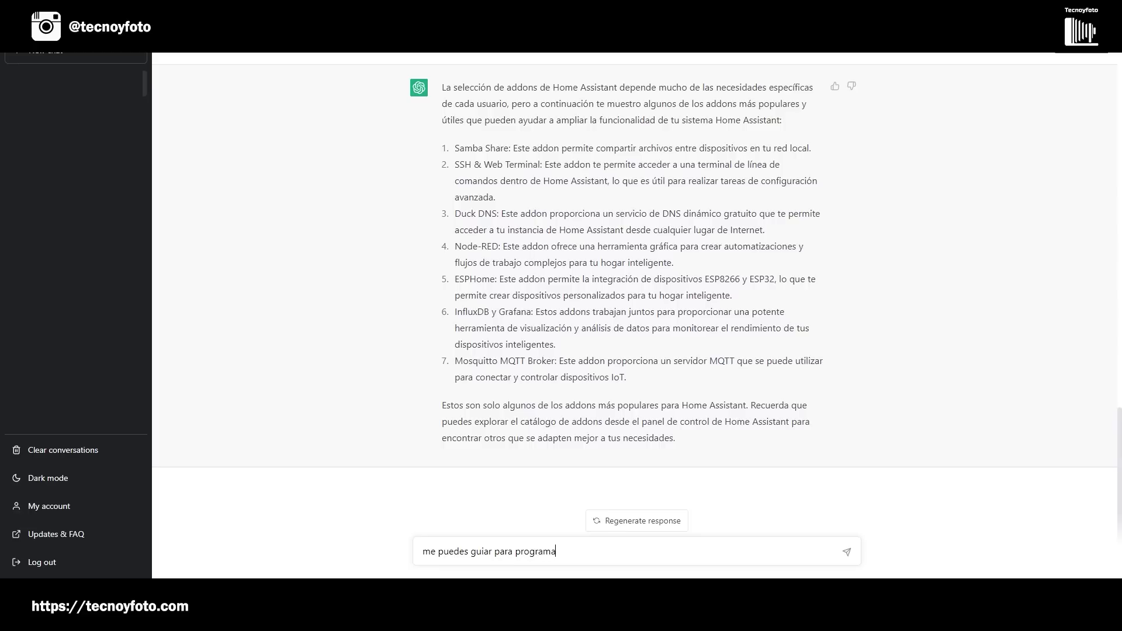
pyautogui.write('r una automatización en home assis')
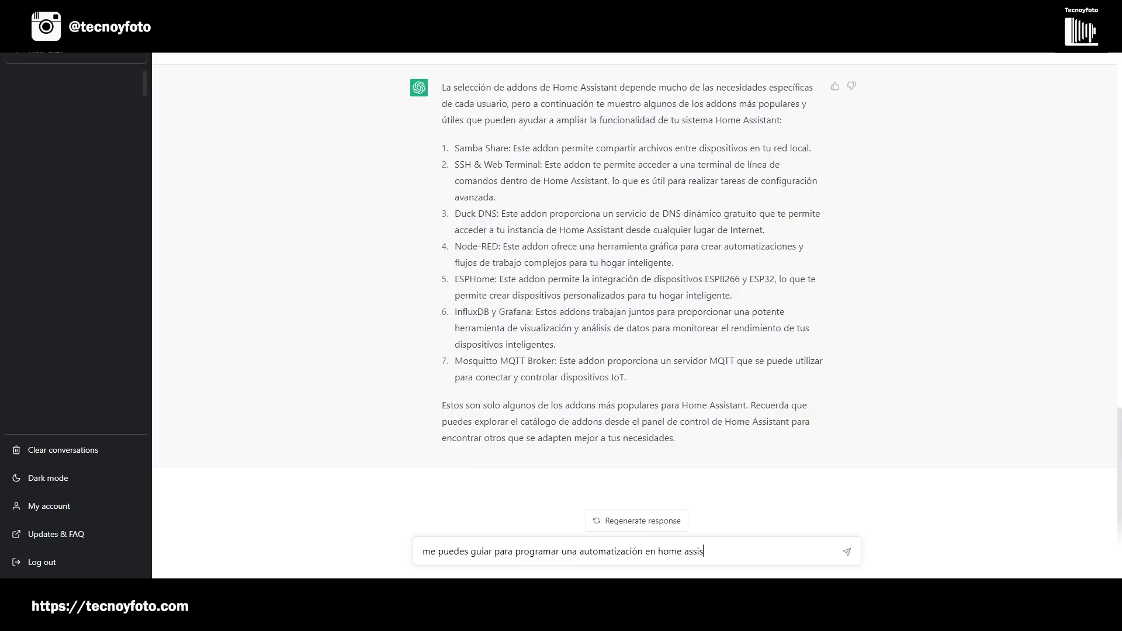
pyautogui.write('tant que la bombilla de la terra')
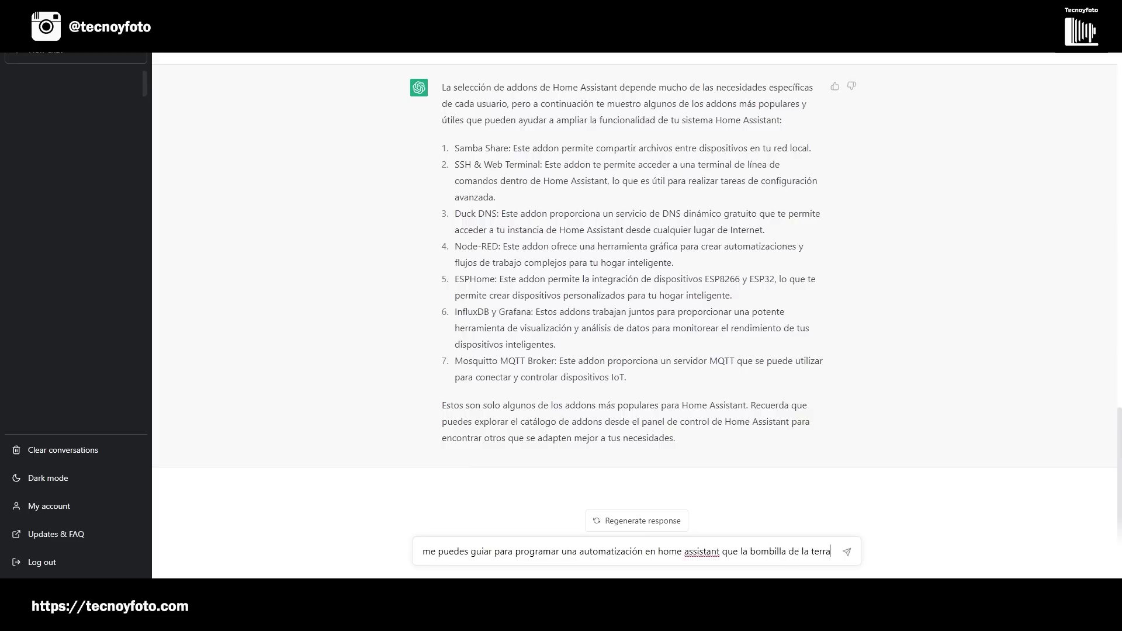
pyautogui.write('za ()')
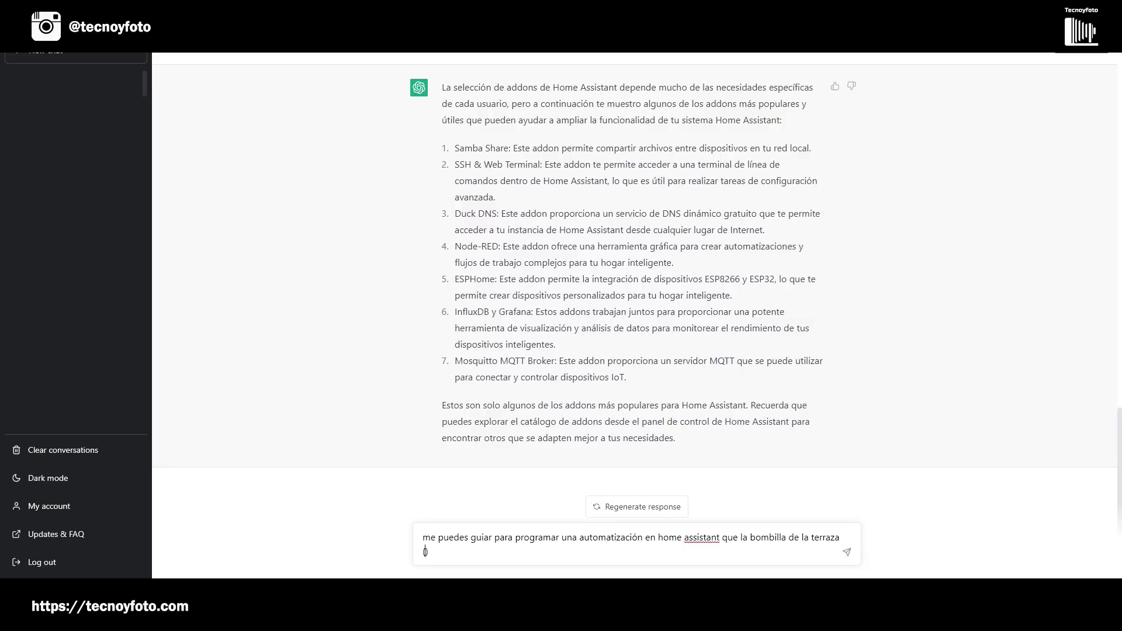
pyautogui.write('light.terraza')
pyautogui.write('se encienda al anochecer y')
pyautogui.press('BackSpace')
pyautogui.press('BackSpace')
pyautogui.press('BackSpace')
pyautogui.press('BackSpace')
pyautogui.press('BackSpace')
pyautogui.press('BackSpace')
pyautogui.write('cer ')
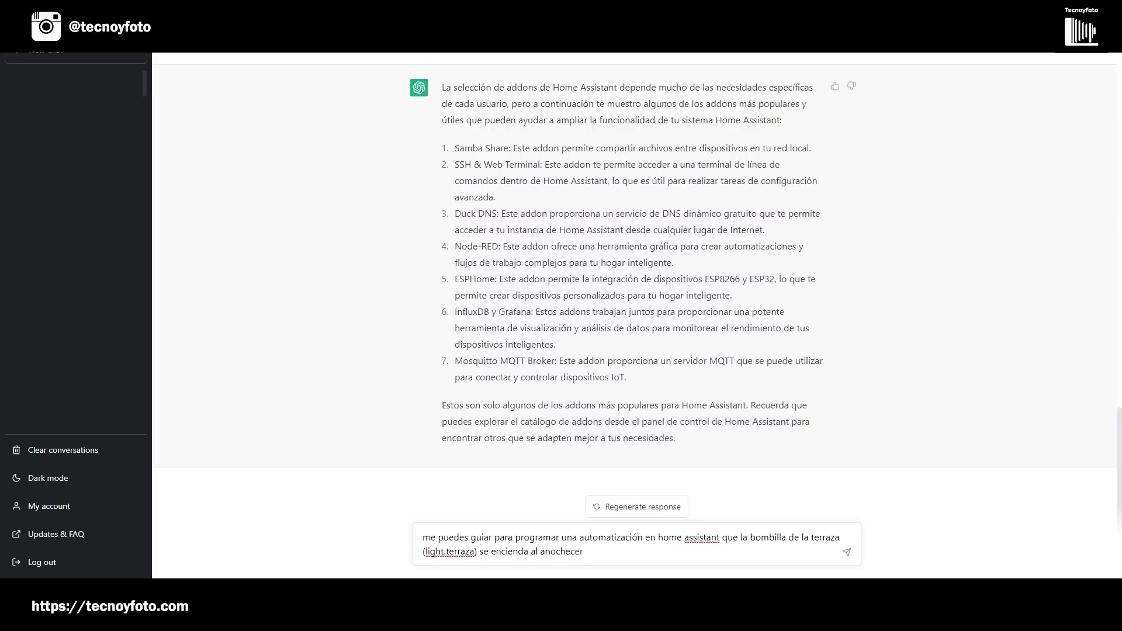
pyautogui.write('y se apaga')
pyautogui.press('BackSpace')
pyautogui.write('ue al amanecer')
pyautogui.press('Return')
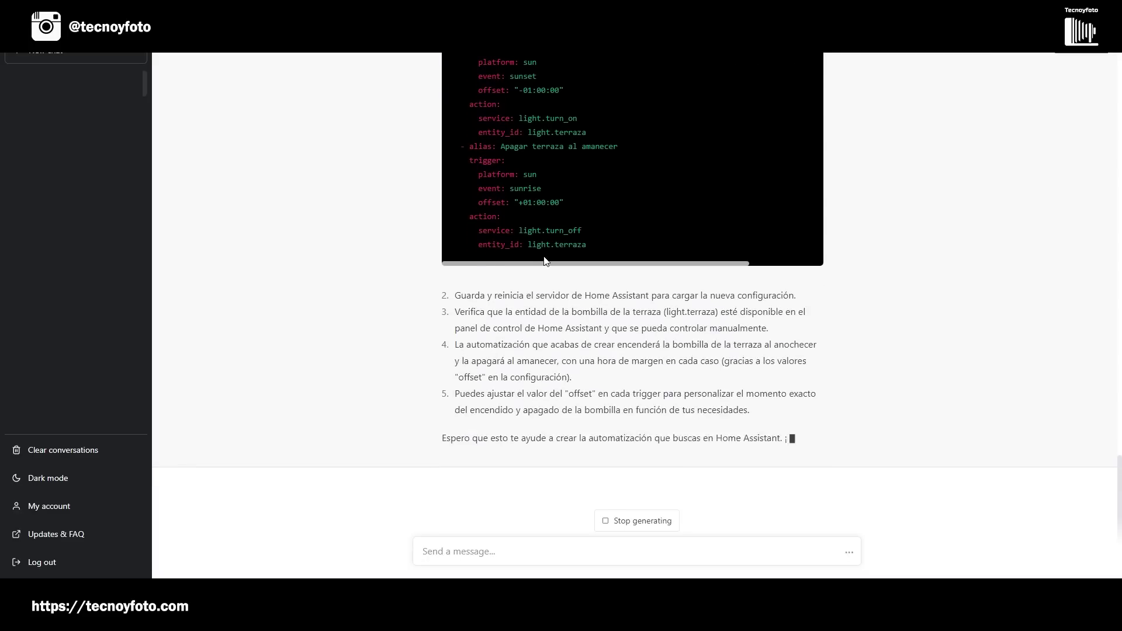
# Review the generated YAML automation and reply "pero yo quiero que me guies paso a paso no lo quiero en yaml"
pyautogui.scroll(6, 555, 203)
pyautogui.scroll(-2, 519, 267)
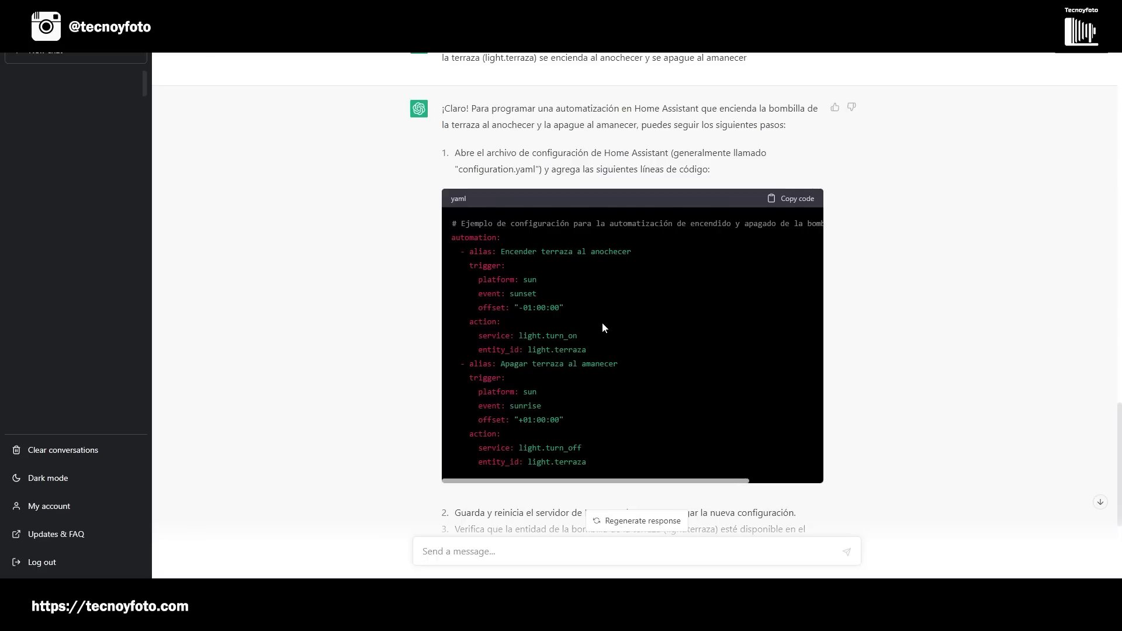
pyautogui.scroll(-2, 604, 327)
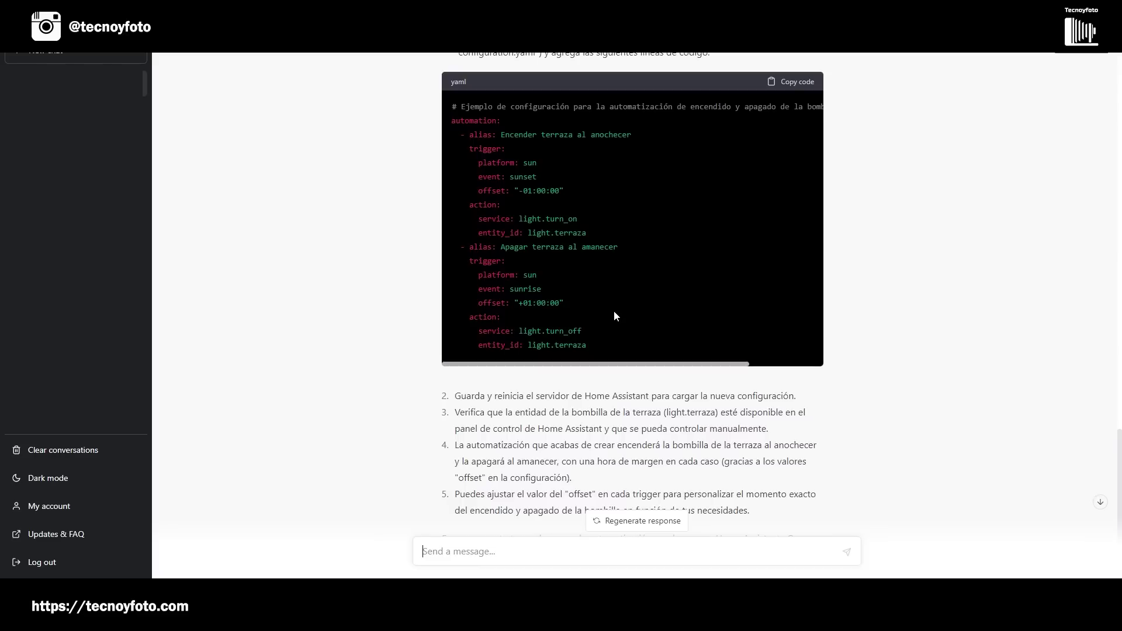
pyautogui.write('pero yo quiero que me guies pa')
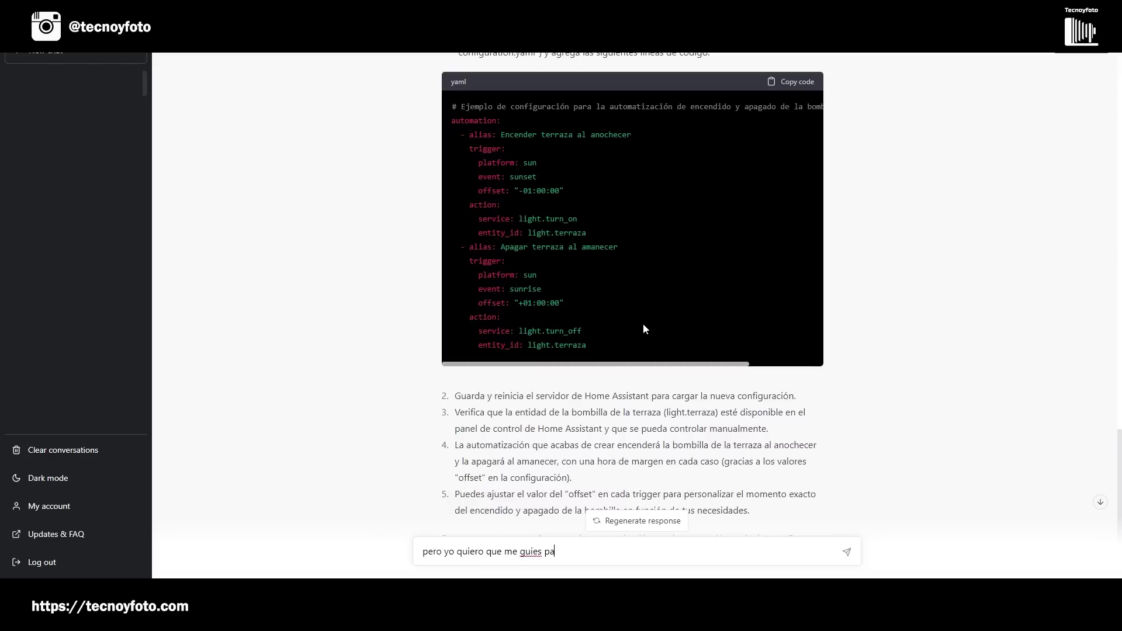
pyautogui.write('so a paso no lo quiero en yam')
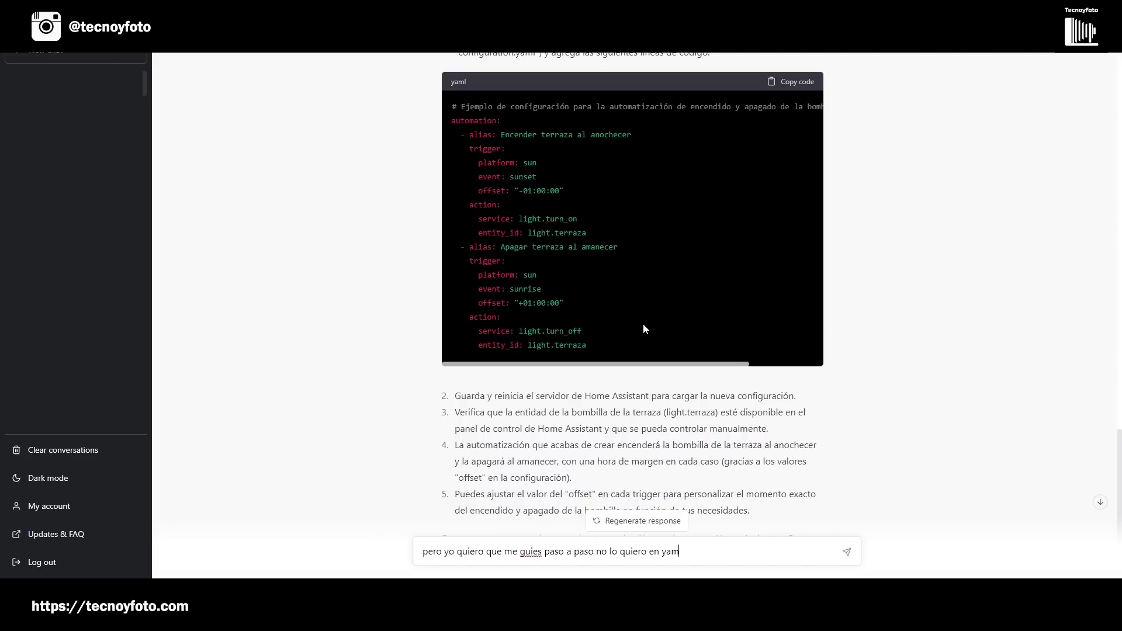
pyautogui.write('l')
pyautogui.press('Return')
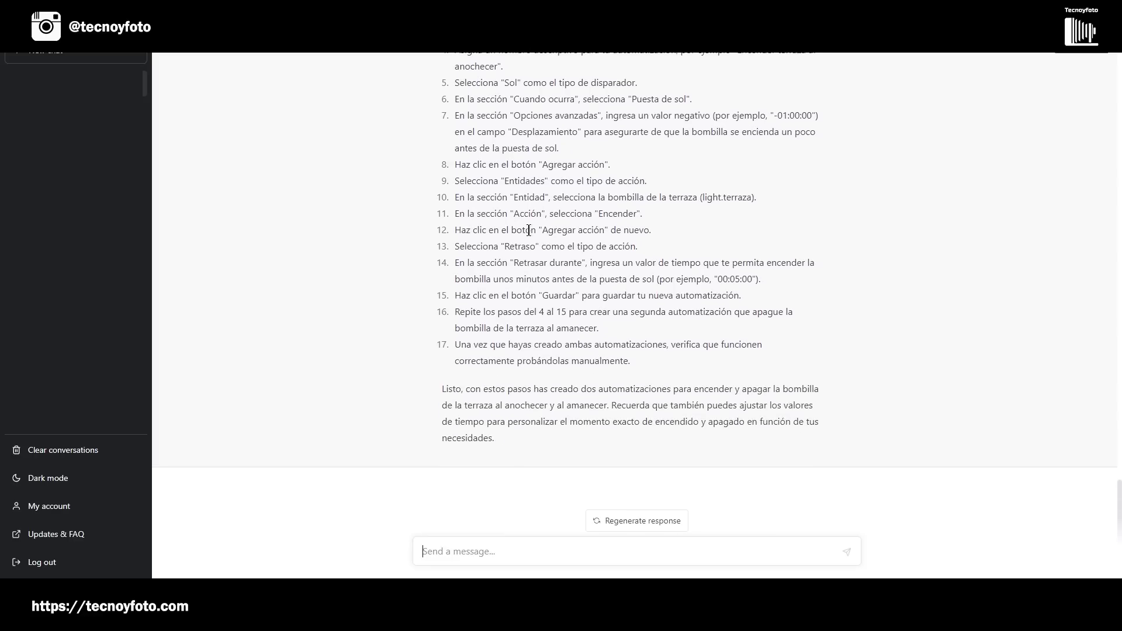
# Review the step-by-step guide and send "crea un script para ejecutar esta automatización en el momento que yo necesite"
pyautogui.scroll(2, 548, 252)
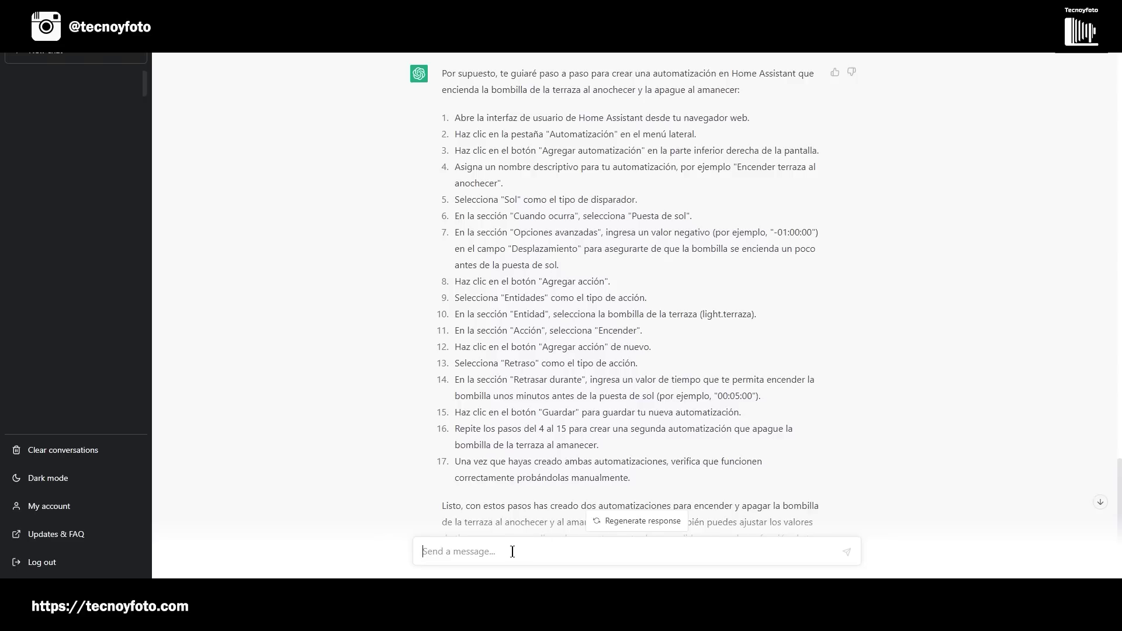
pyautogui.write('crea un script para ejecutar esta automatizació')
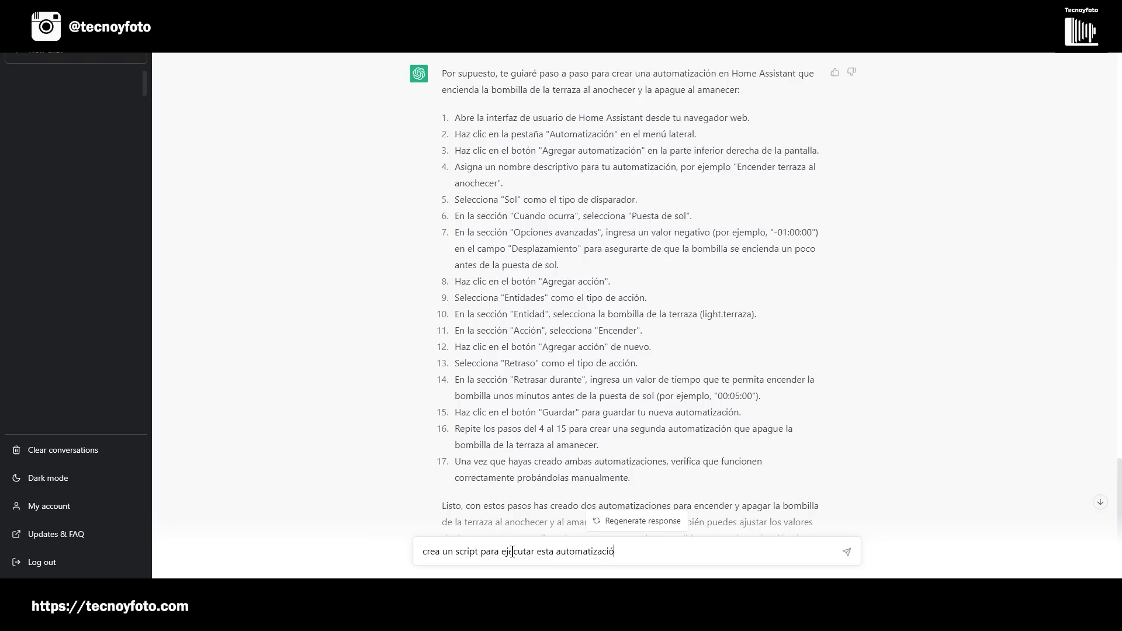
pyautogui.write('n en el momento que yo necesite')
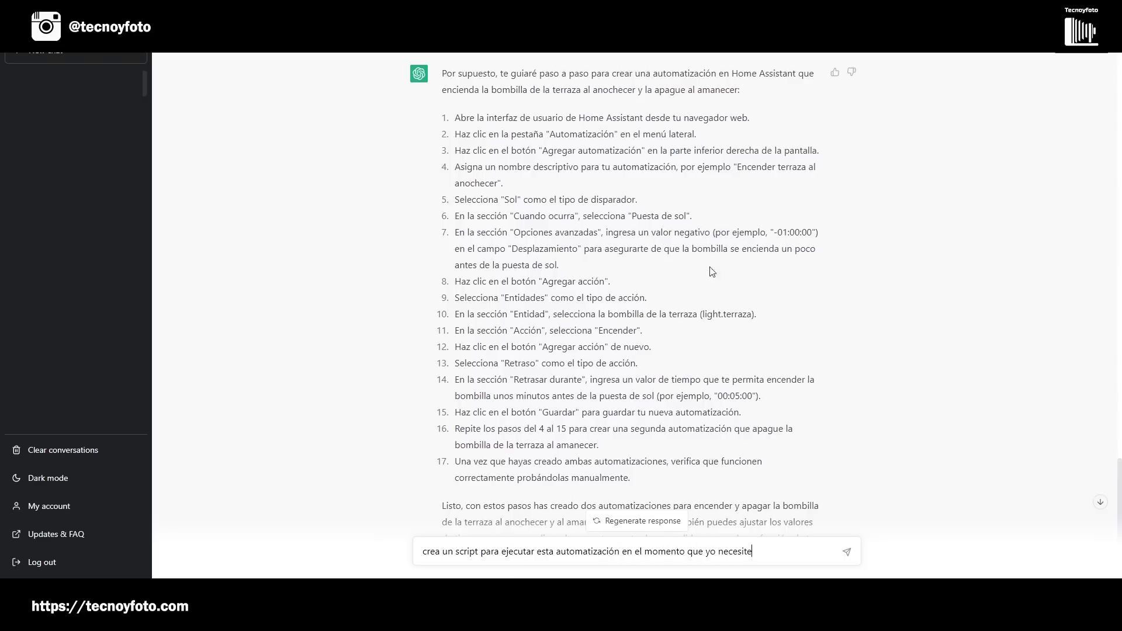
pyautogui.scroll(1, 615, 382)
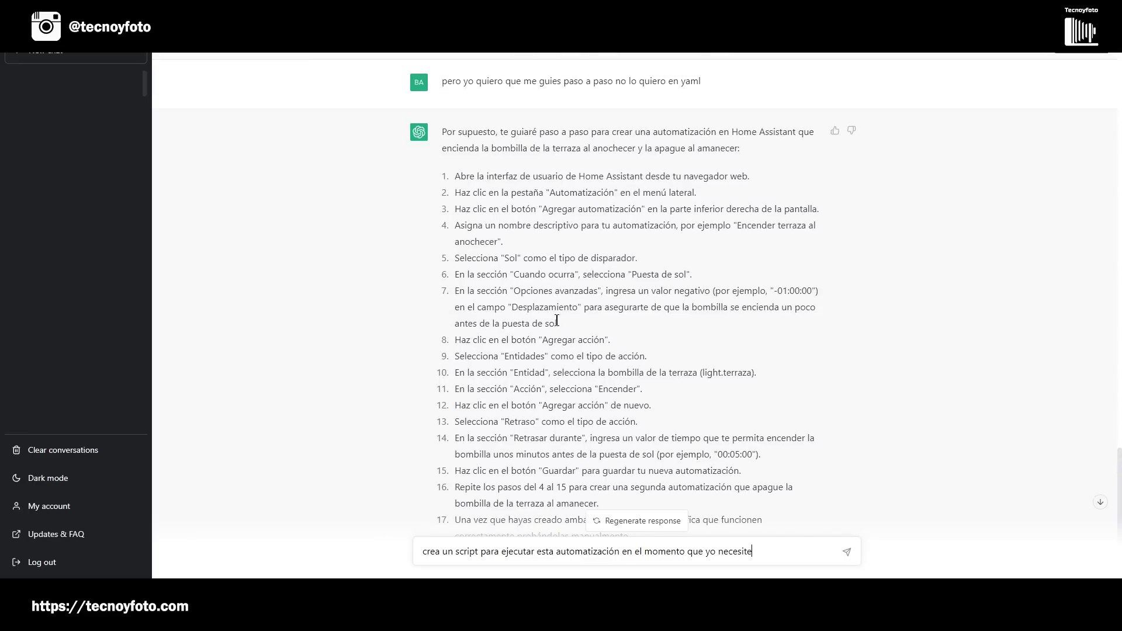
pyautogui.scroll(-2, 643, 380)
pyautogui.press('Return')
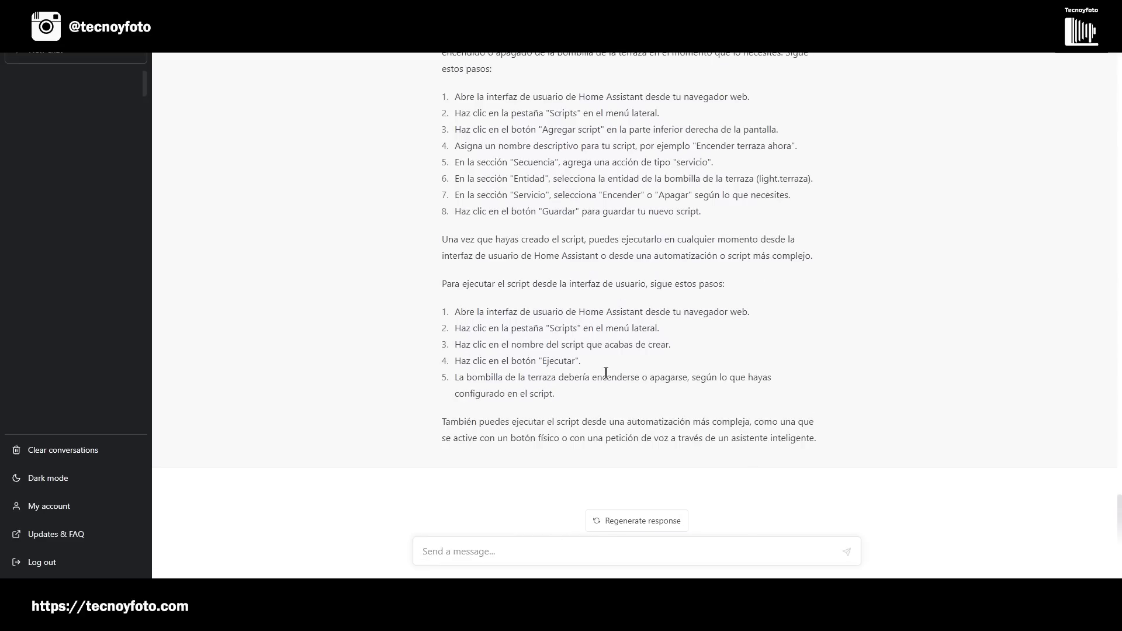
# Ask "yo no quiero las automatizaciones en el archivo configuration.yaml. yo las quiero en un archivo a parte. como lo puedo hacer?"
pyautogui.scroll(2, 623, 310)
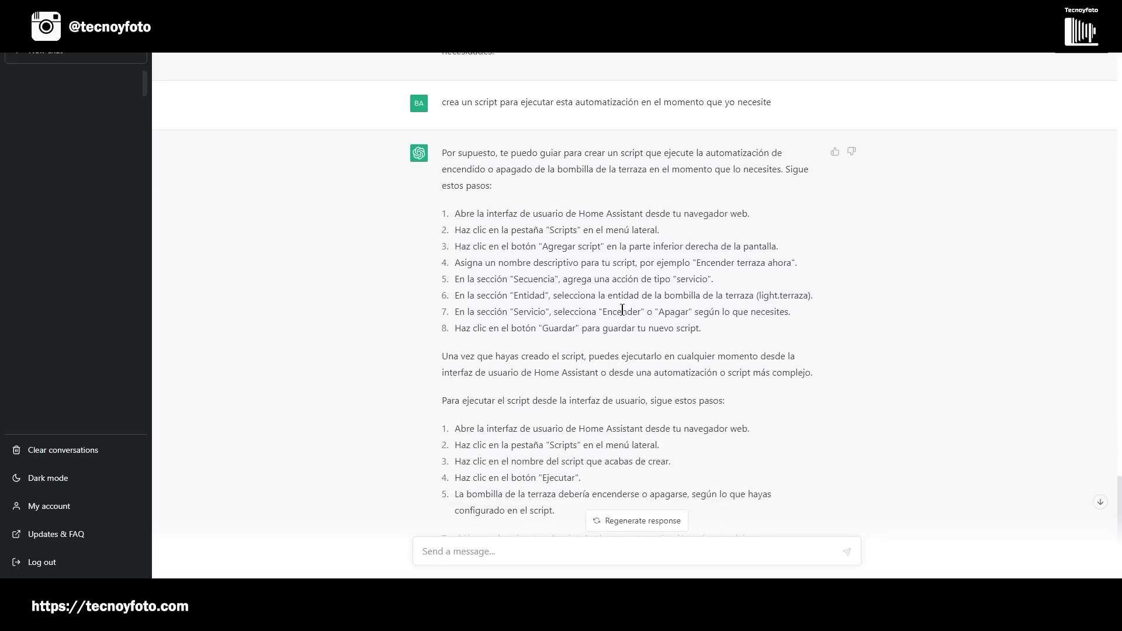
pyautogui.scroll(6, 623, 309)
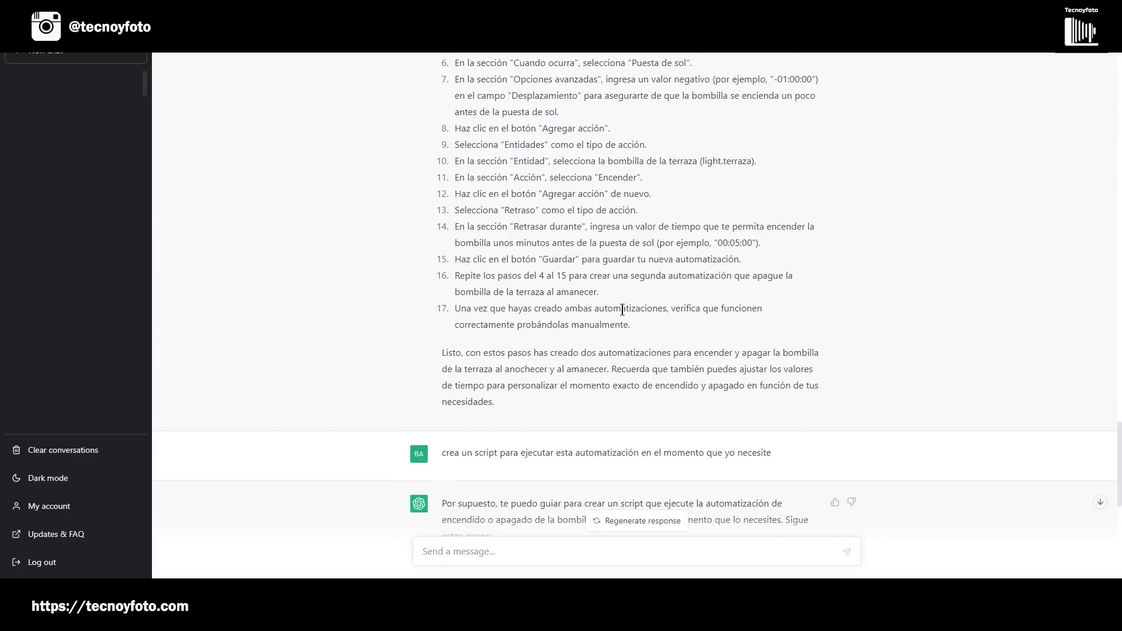
pyautogui.scroll(-8, 622, 309)
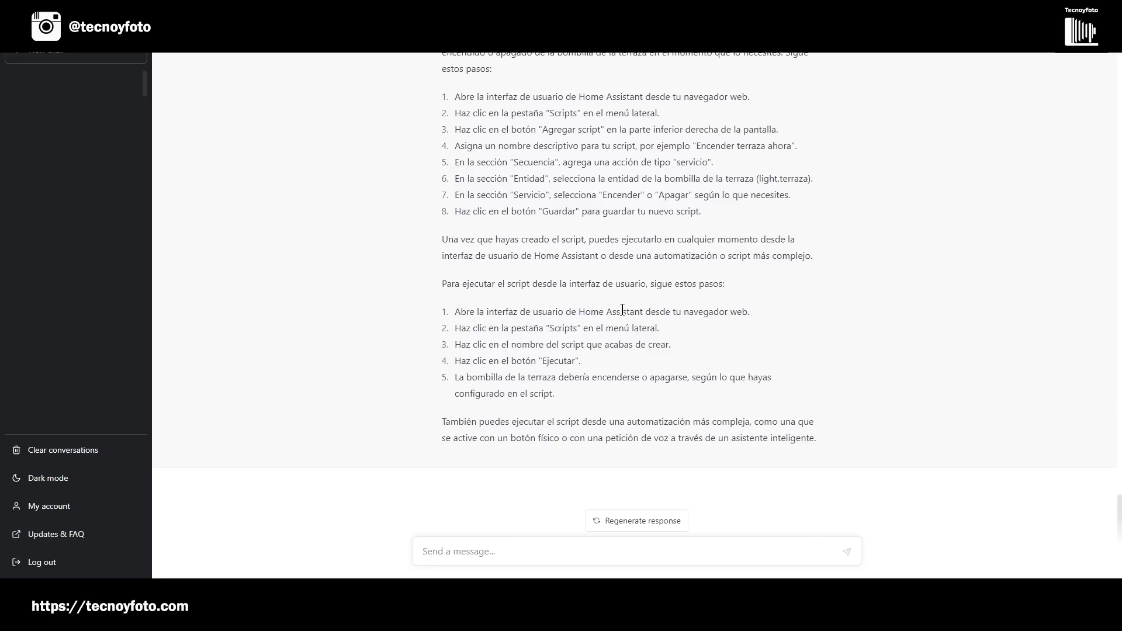
pyautogui.click(486, 553)
pyautogui.write('yo no quiero las automatizaciones en el archivo configuration.yaml.')
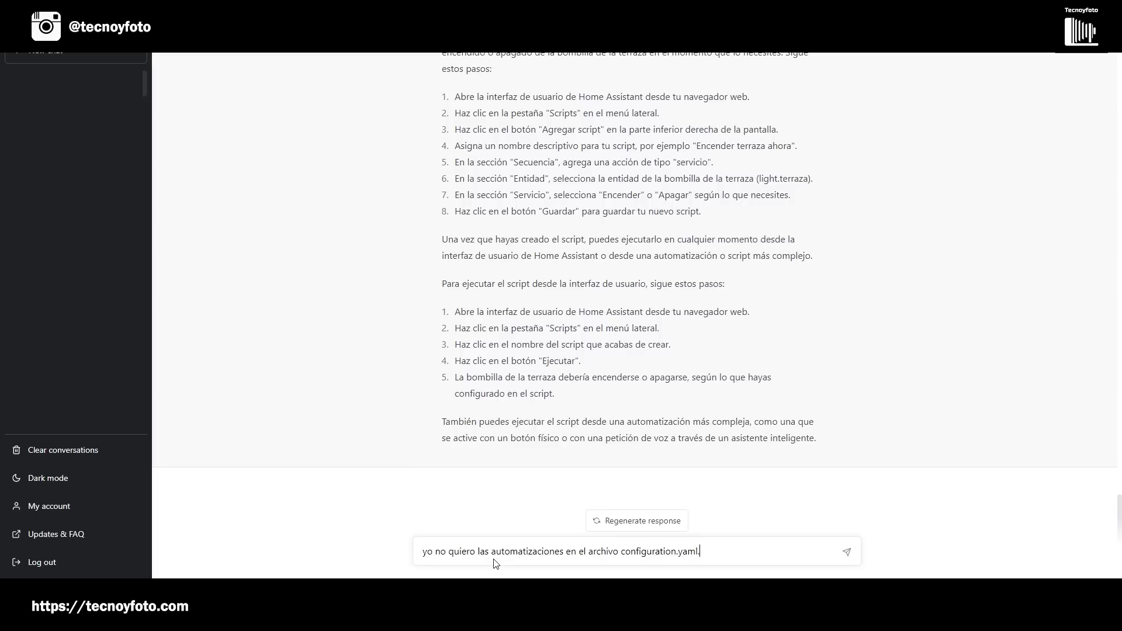
pyautogui.write('yo las quiero en un archivo a parte')
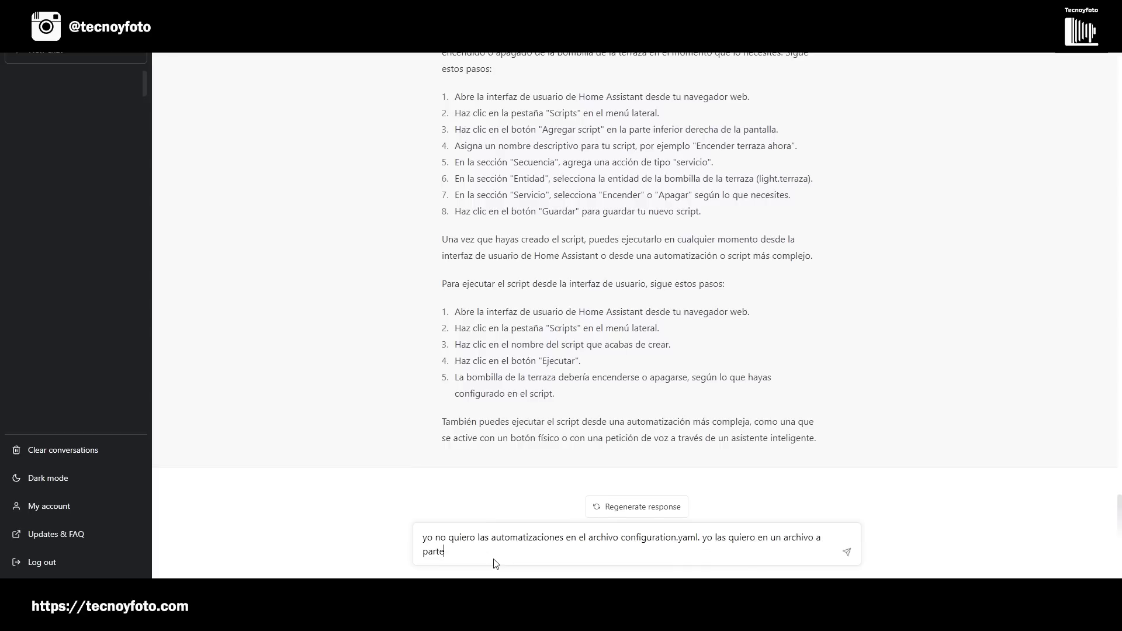
pyautogui.write('. como lo pu edo hacer?')
pyautogui.press('Return')
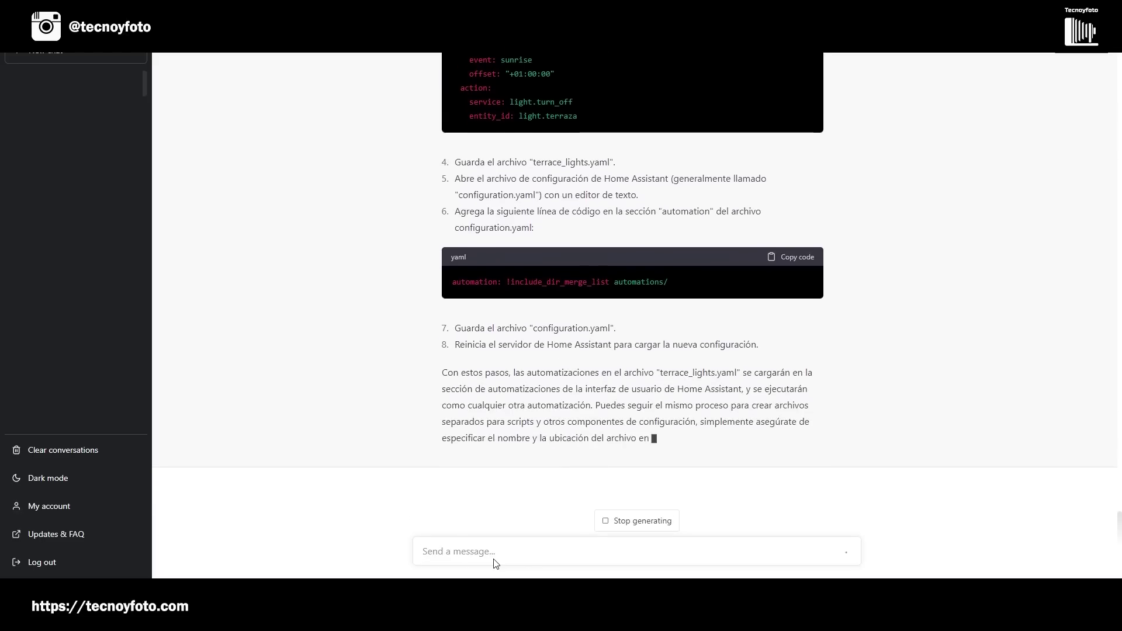
pyautogui.scroll(9, 495, 563)
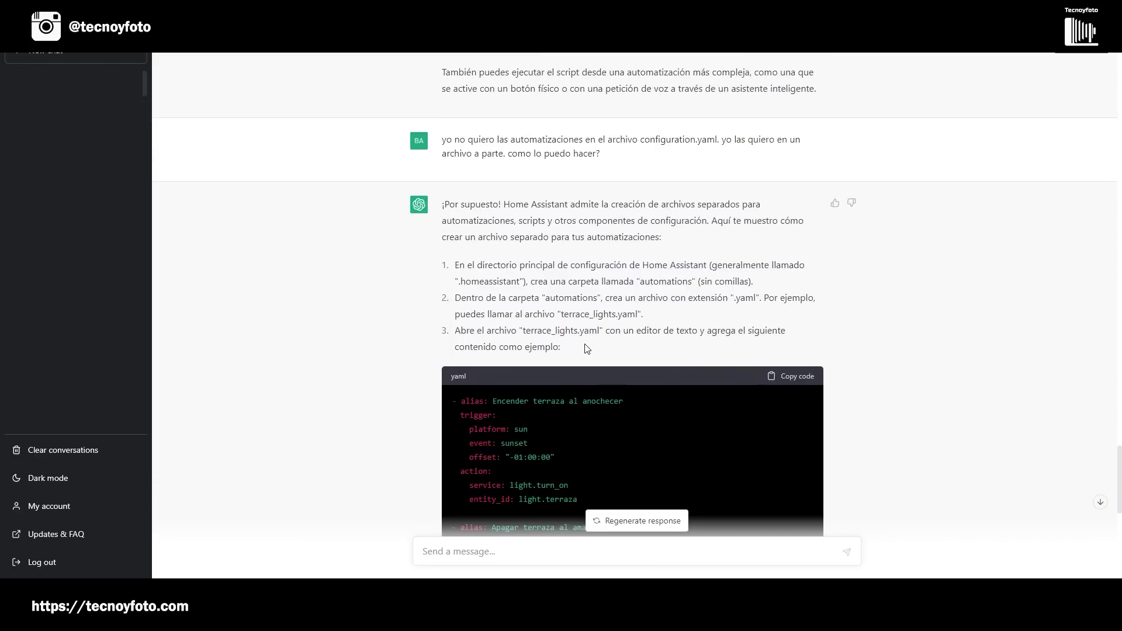
# Review the separate-file guide and reply "yo no quiero esto. yo quiero un archivo para todas las automatizaciones. como lo hago"
pyautogui.scroll(-4, 587, 349)
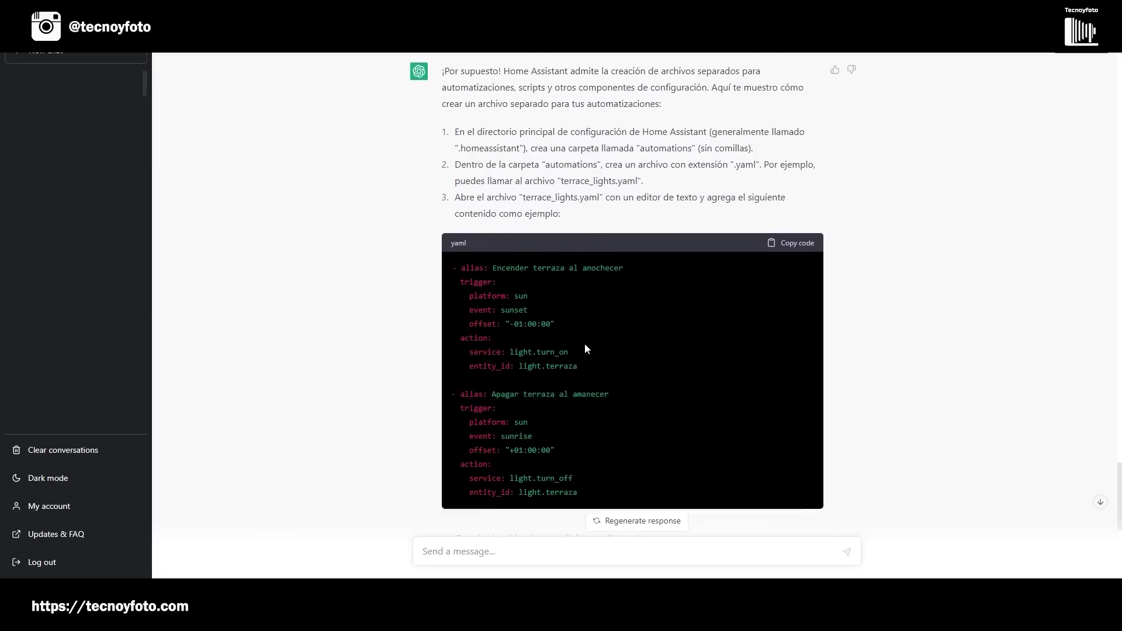
pyautogui.scroll(-2, 586, 349)
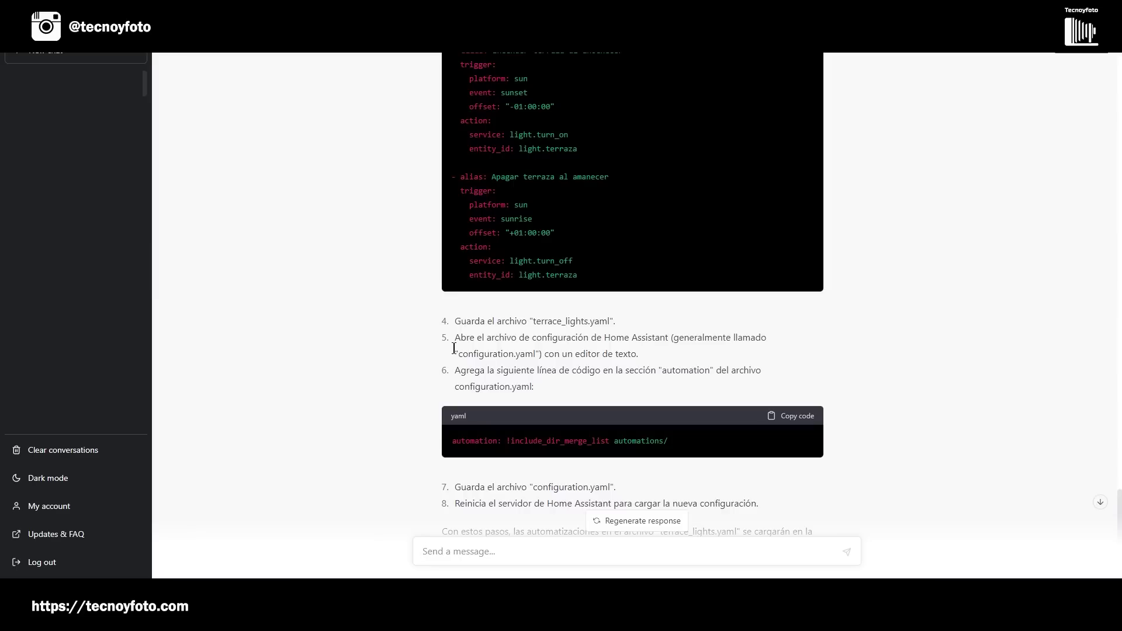
pyautogui.scroll(-3, 453, 348)
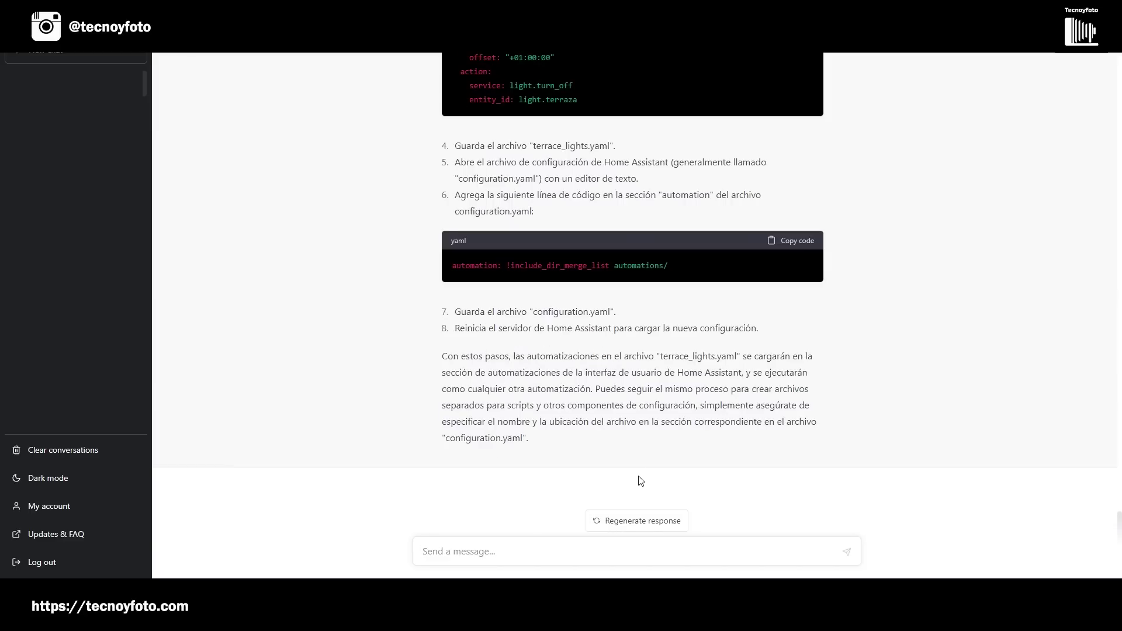
pyautogui.write('yo no quiero esto. yo quiero un archivo para todas las automatizaciones')
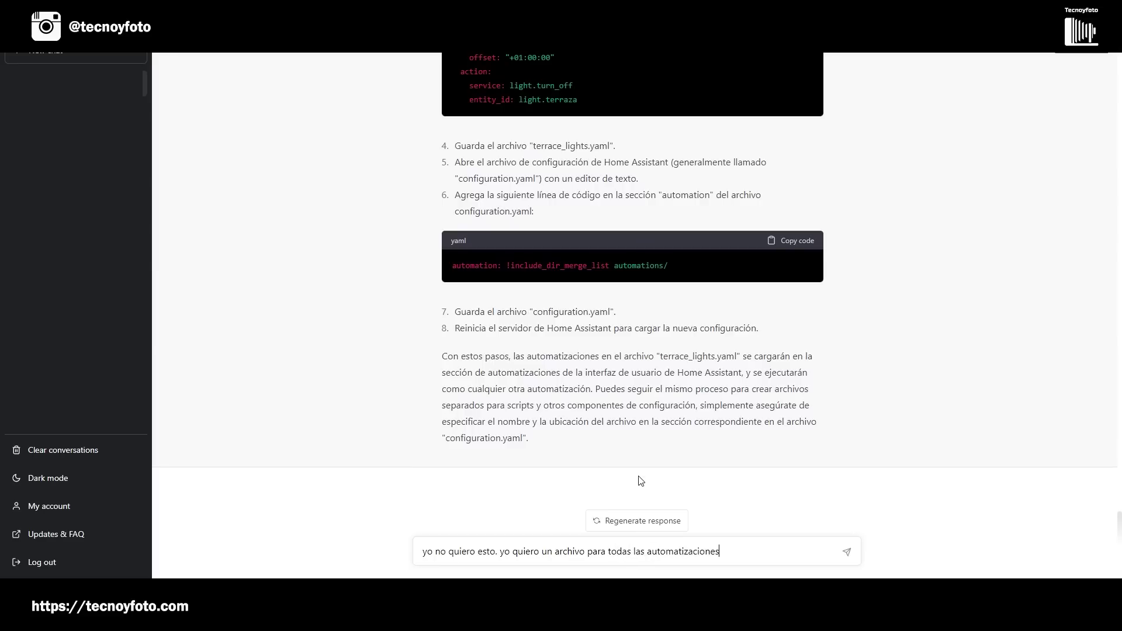
pyautogui.write('. como lo hago')
pyautogui.press('Return')
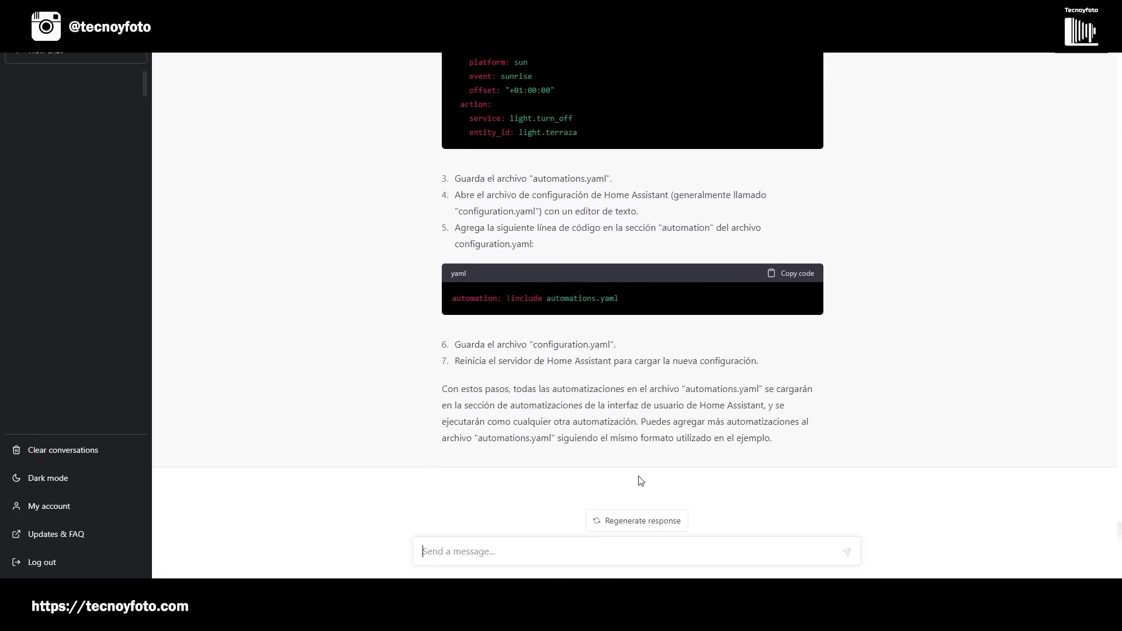
# Examine the guide for a single automations.yaml file, especially the "automation: !include automations.yaml" line for configuration.yaml
pyautogui.scroll(5, 618, 308)
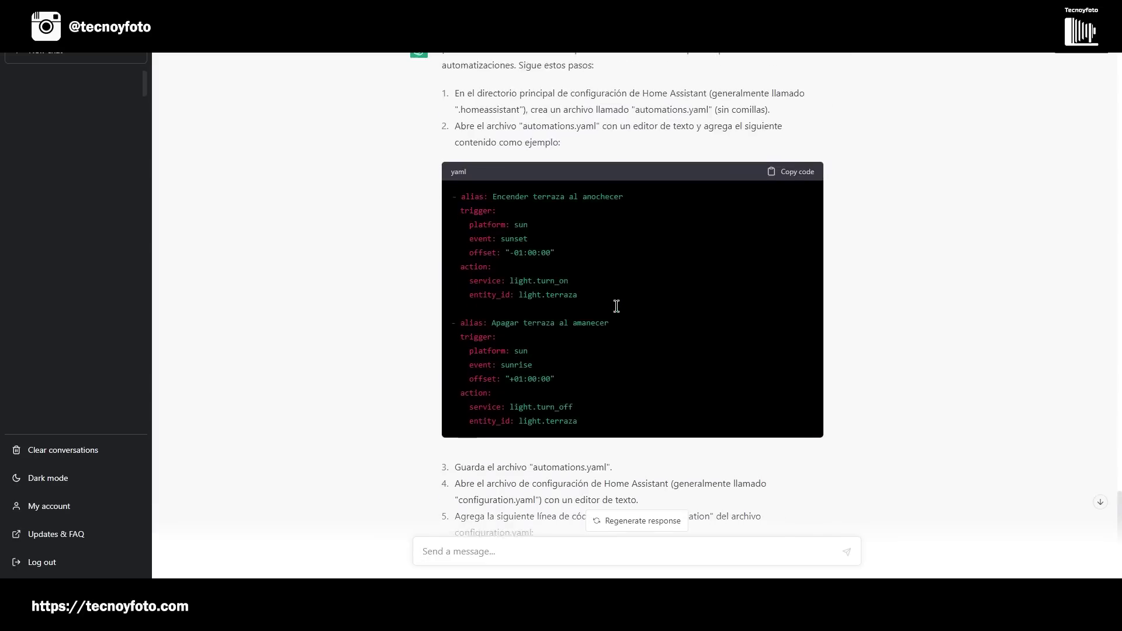
pyautogui.scroll(-2, 618, 309)
pyautogui.scroll(-2, 618, 309)
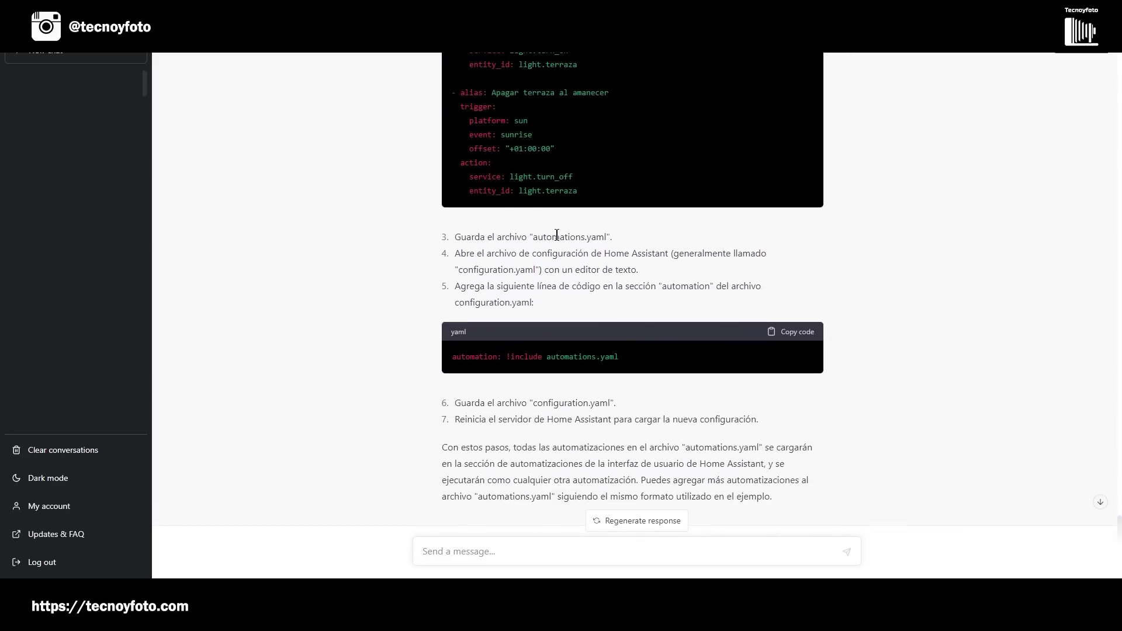
pyautogui.scroll(4, 609, 237)
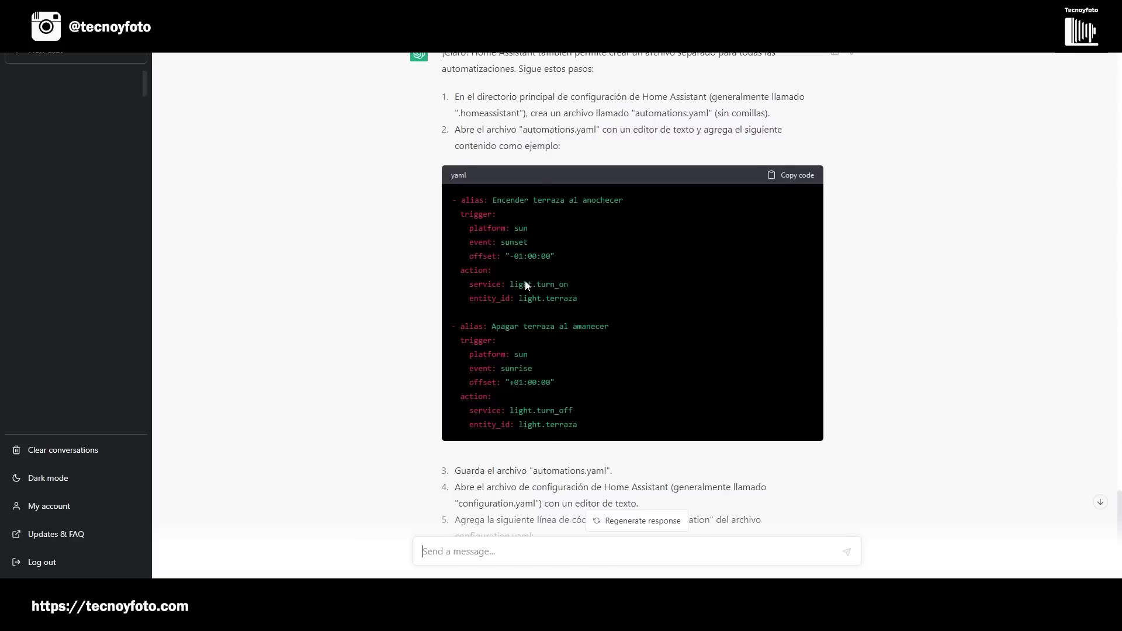
pyautogui.scroll(-4, 517, 387)
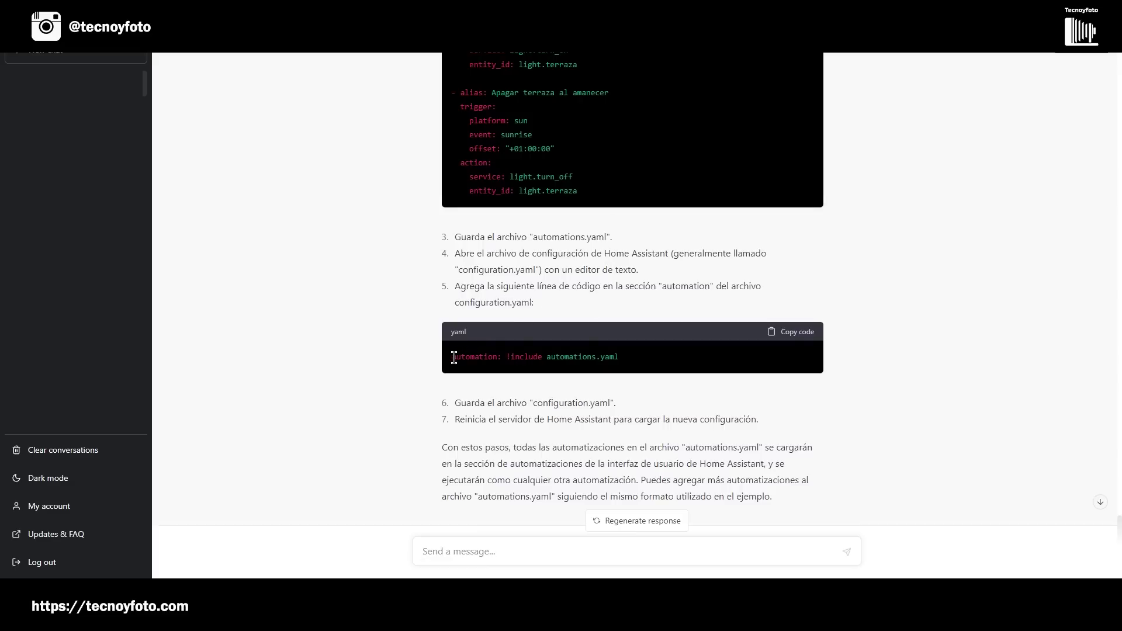
pyautogui.moveTo(452, 357); pyautogui.dragTo(624, 362)
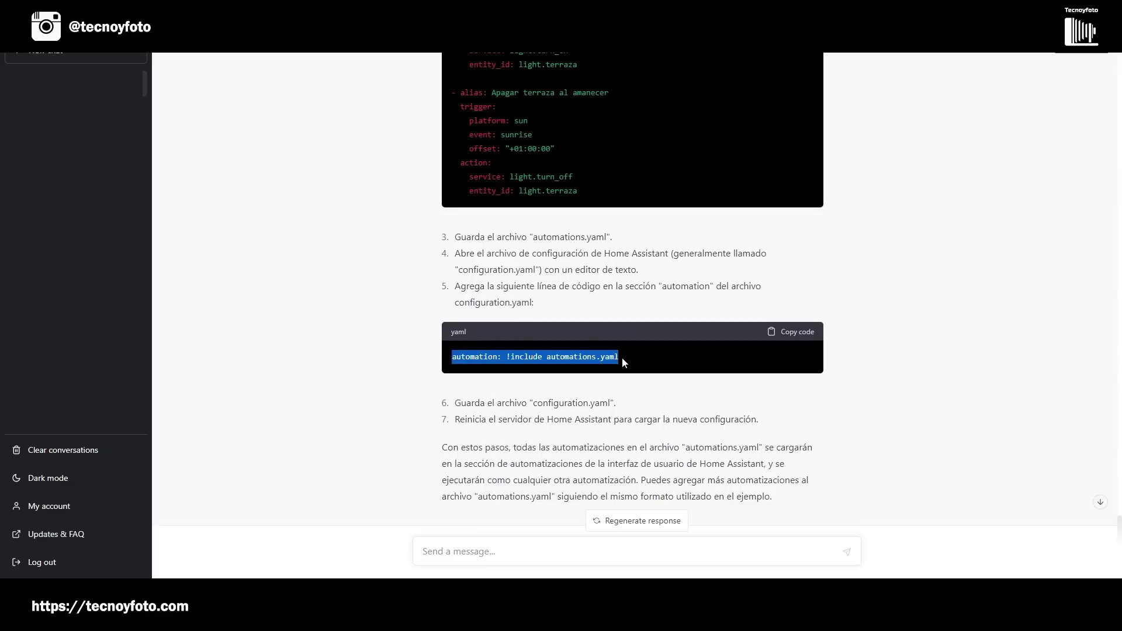
pyautogui.click(623, 351)
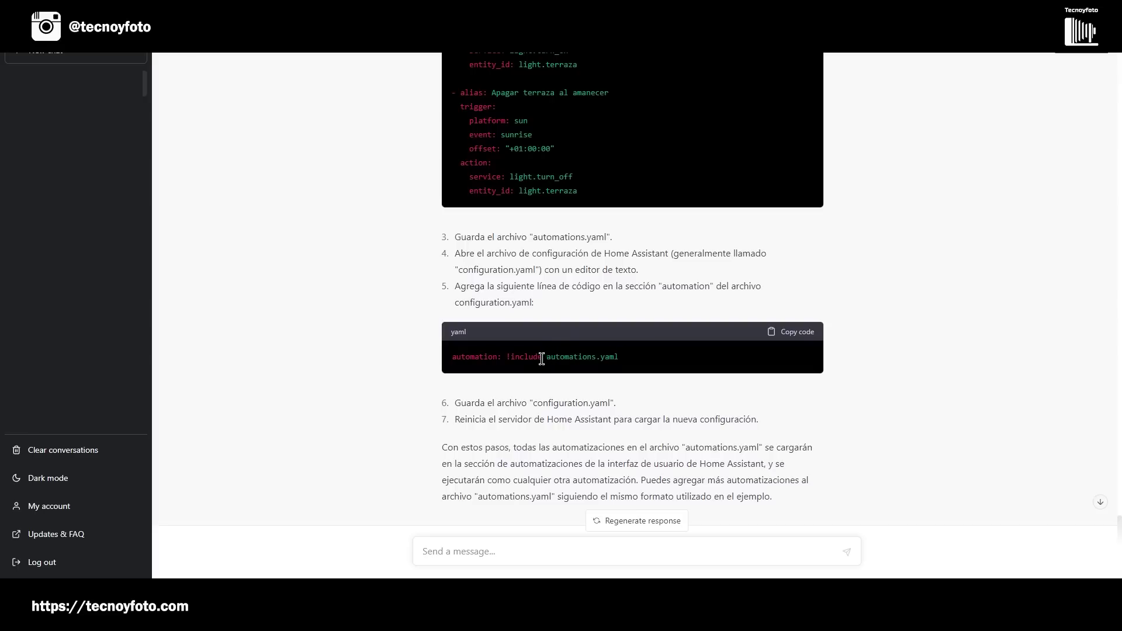
pyautogui.moveTo(547, 358); pyautogui.dragTo(623, 362)
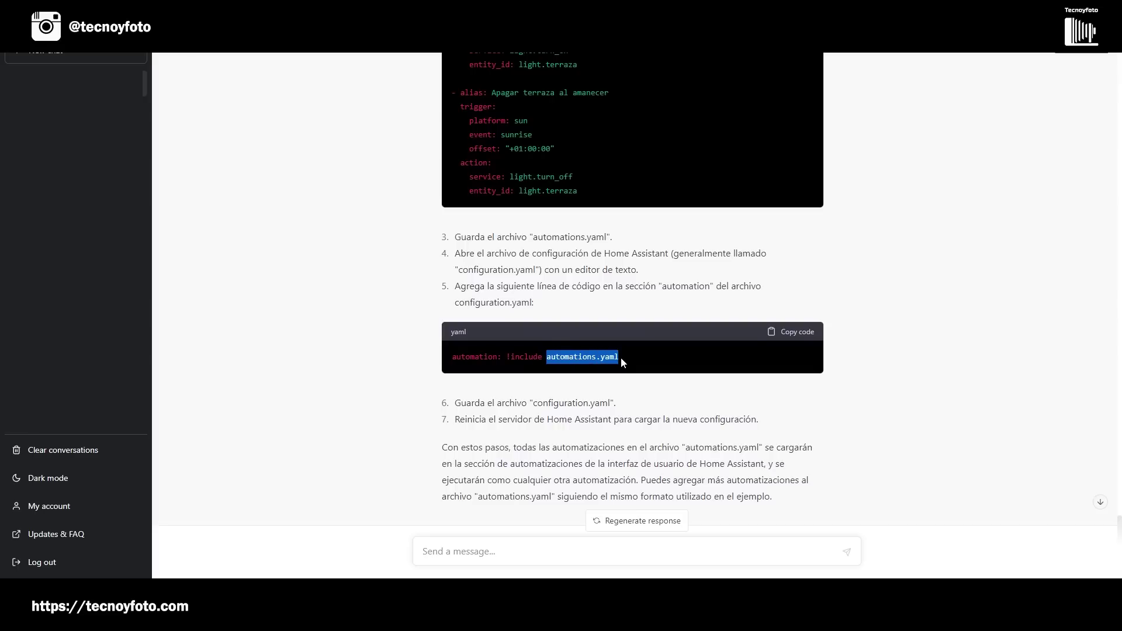
pyautogui.click(498, 356)
pyautogui.moveTo(452, 358); pyautogui.dragTo(623, 356)
pyautogui.moveTo(507, 357); pyautogui.dragTo(542, 357)
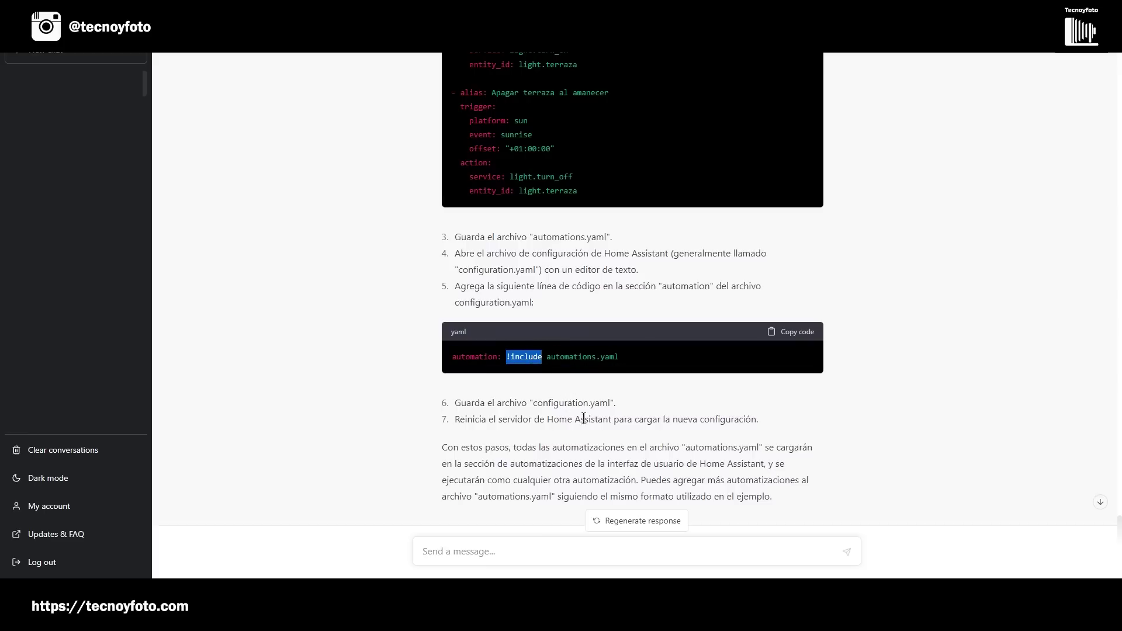
pyautogui.click(621, 403)
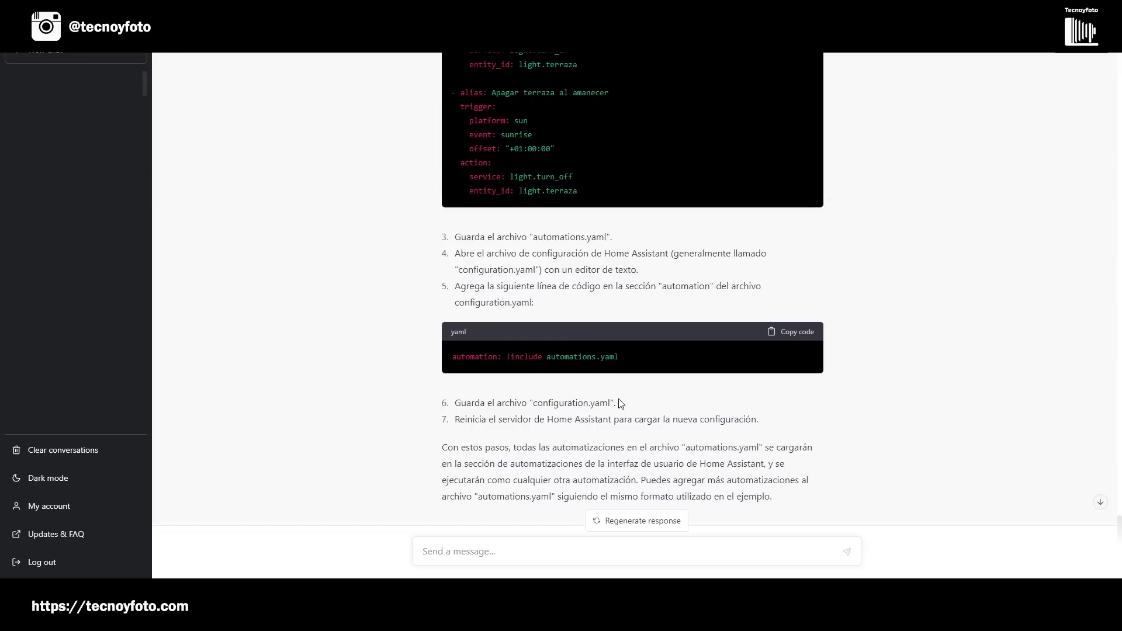
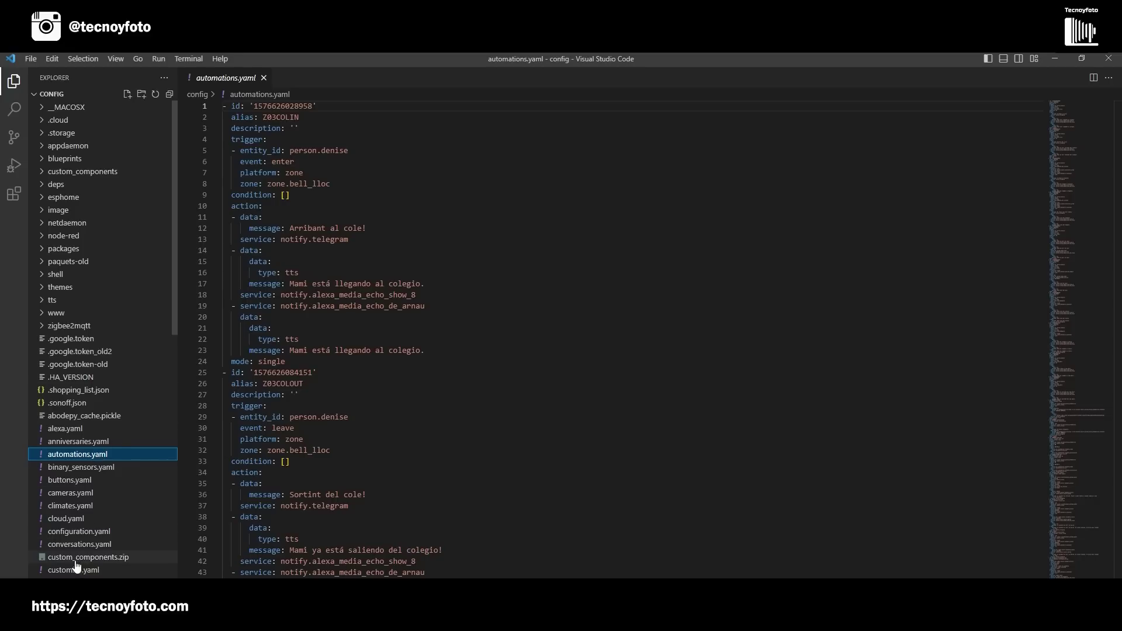
# Switch to Visual Studio Code, open configuration.yaml and examine the line that includes automations.yaml
pyautogui.click(77, 533)
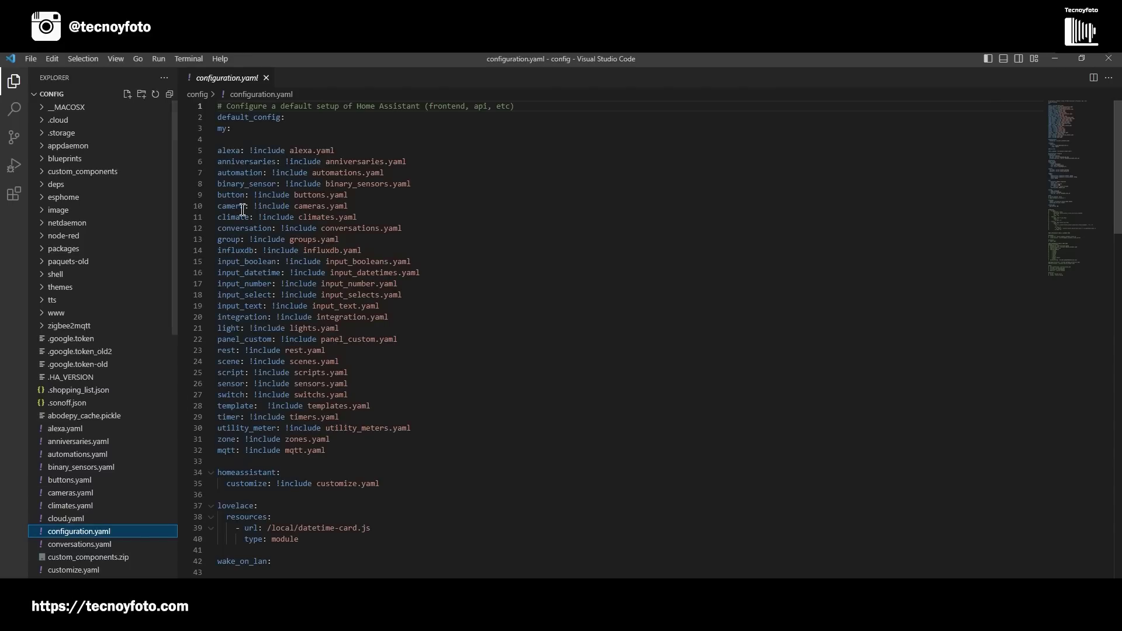
pyautogui.moveTo(221, 172); pyautogui.dragTo(414, 175)
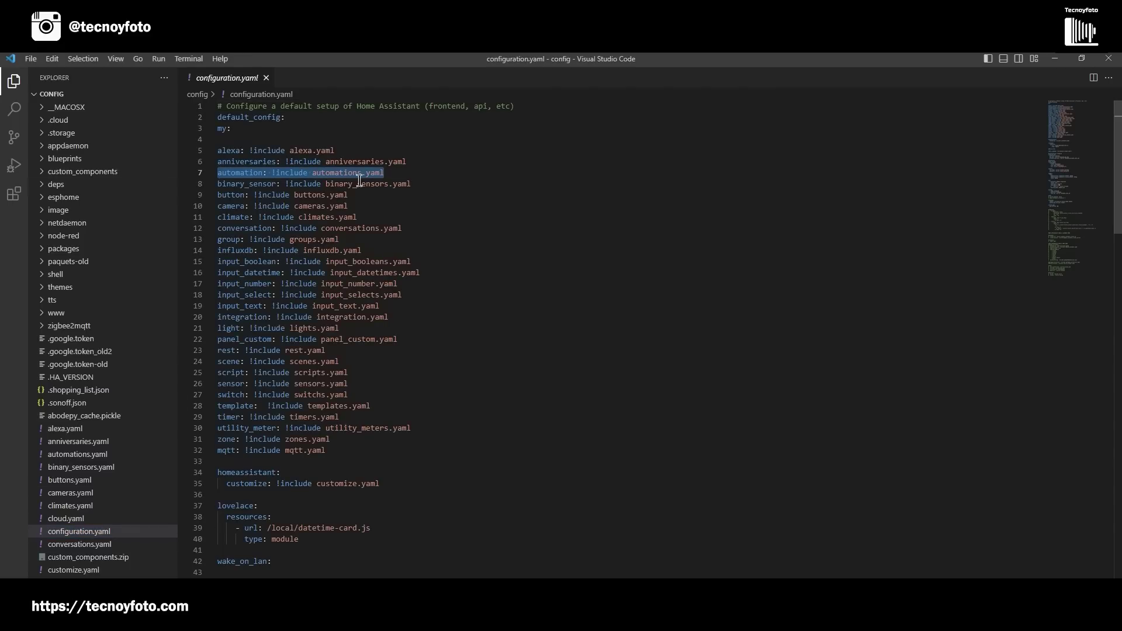
pyautogui.click(310, 181)
pyautogui.doubleClick(246, 171)
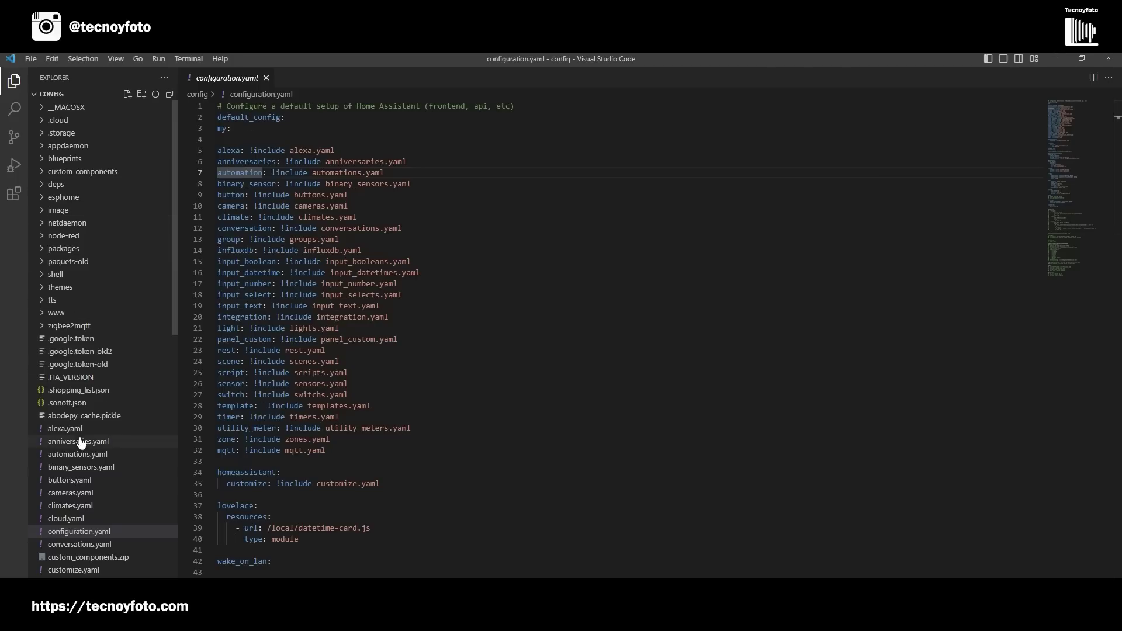
# Open automations.yaml and examine the two "Salir de casa" automations that start the vacuum when someone leaves home
pyautogui.click(88, 455)
pyautogui.hotkey('ctrl', 'f')
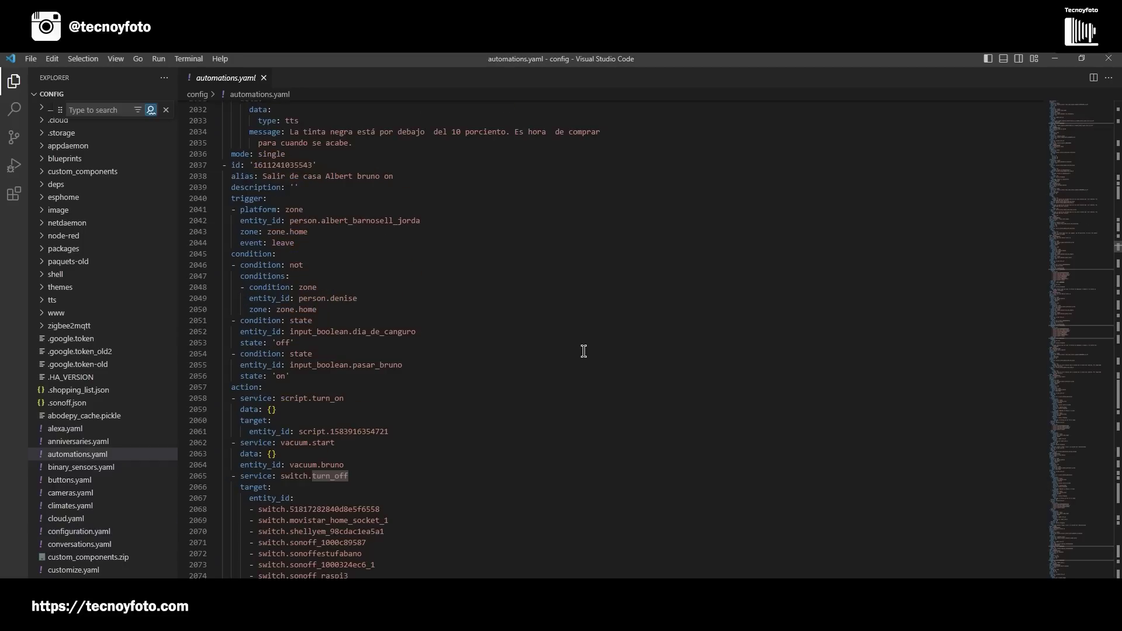
pyautogui.scroll(1, 301, 219)
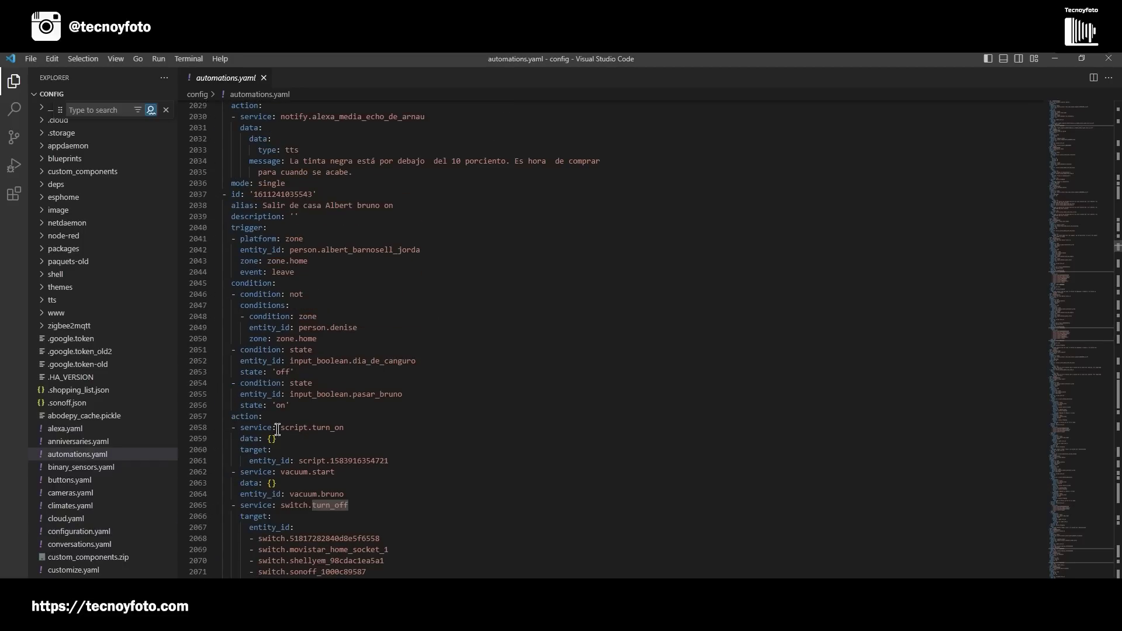
pyautogui.scroll(-10, 281, 443)
pyautogui.hotkey('ctrl', 'd')
pyautogui.scroll(-2, 282, 443)
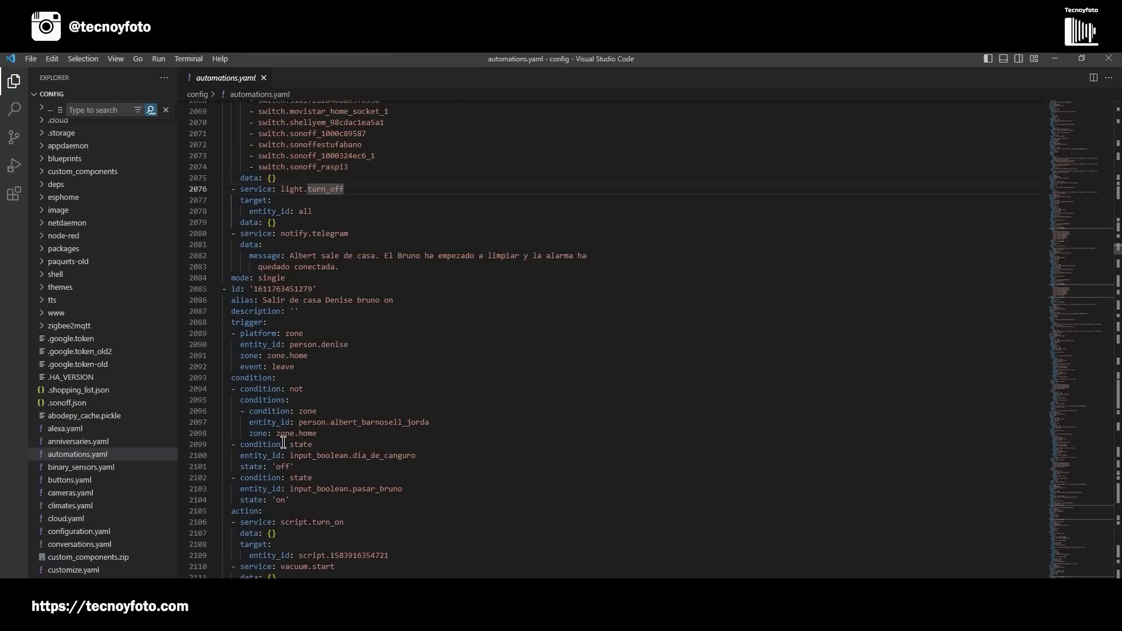
pyautogui.scroll(-5, 258, 291)
pyautogui.scroll(-5, 258, 292)
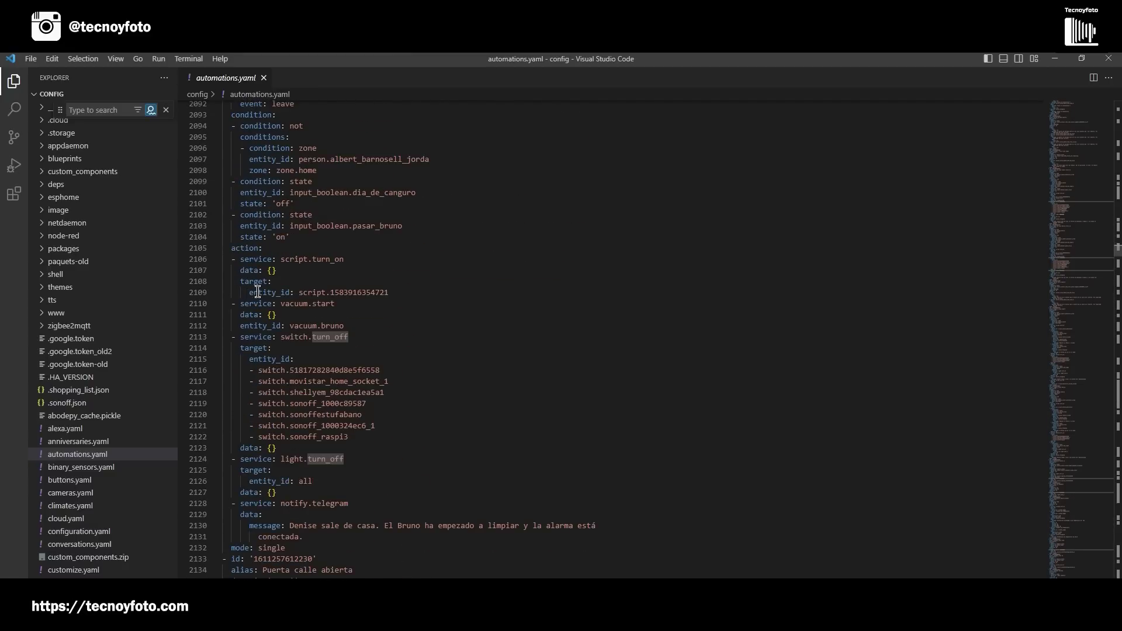
pyautogui.scroll(-1, 271, 334)
pyautogui.scroll(-1, 271, 334)
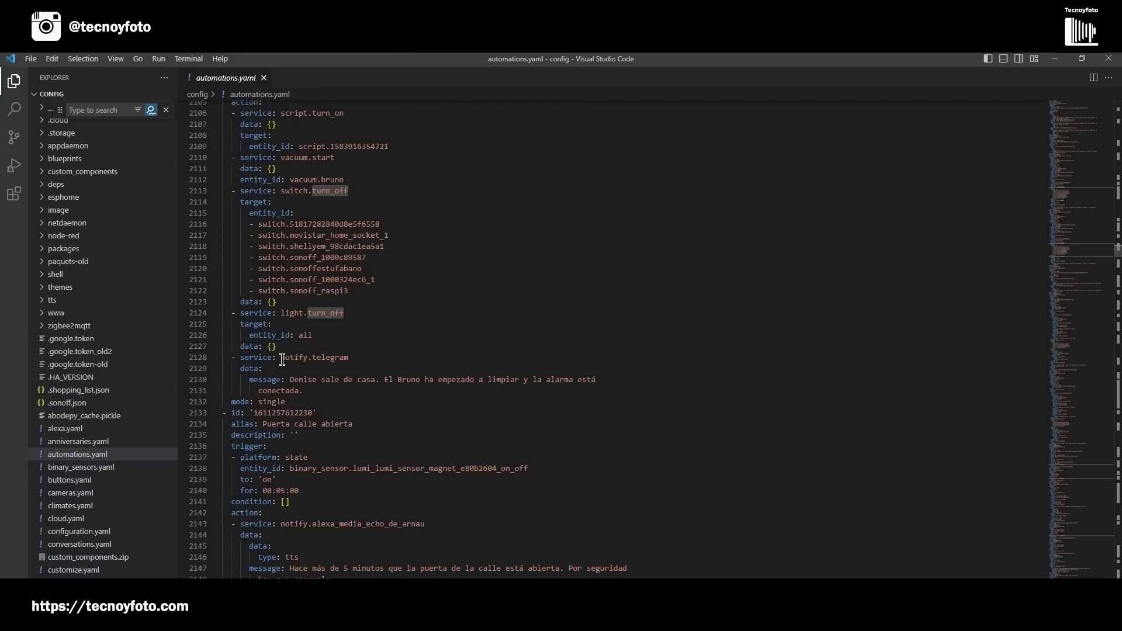
pyautogui.scroll(2, 305, 402)
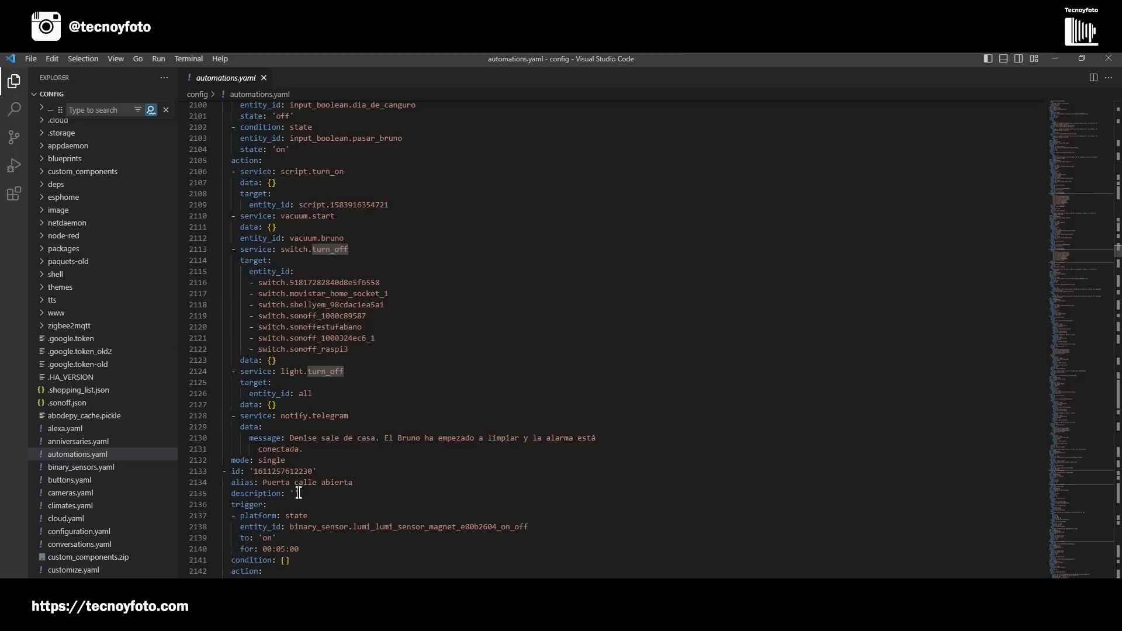
# Select and copy the full YAML of the two consecutive "Salir de casa" vacuum automations in automations.yaml
pyautogui.moveTo(298, 459); pyautogui.dragTo(245, 371)
pyautogui.scroll(7, 245, 371)
pyautogui.click(241, 346)
pyautogui.scroll(11, 242, 345)
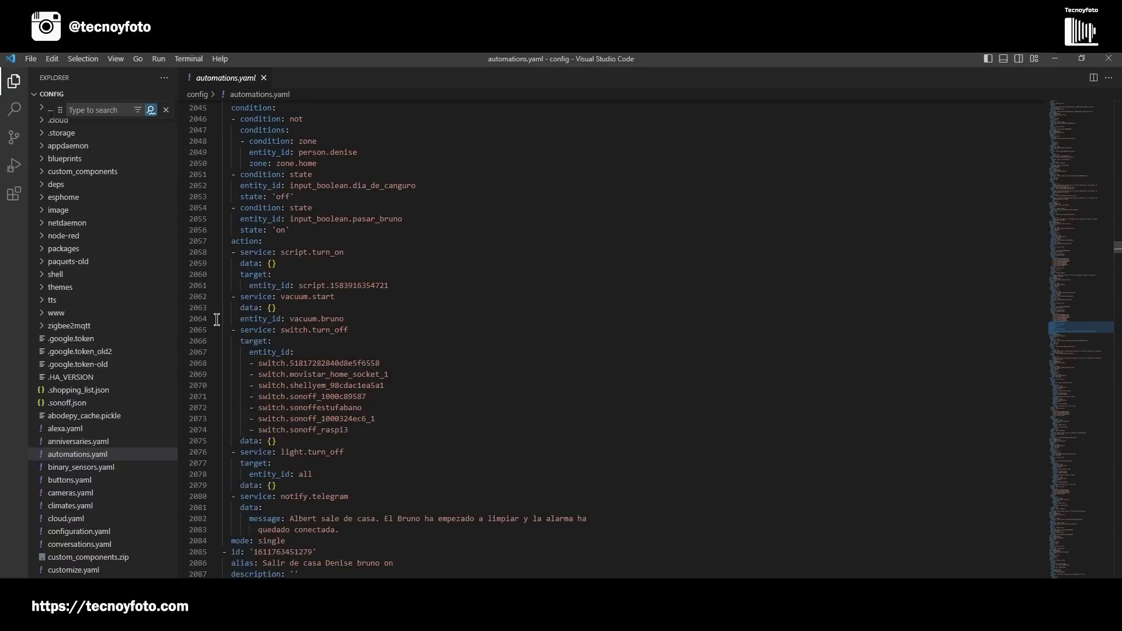
pyautogui.keyDown('shift'); pyautogui.click(231, 274); pyautogui.keyUp('shift')
pyautogui.scroll(4, 231, 273)
pyautogui.moveTo(231, 273); pyautogui.dragTo(223, 171)
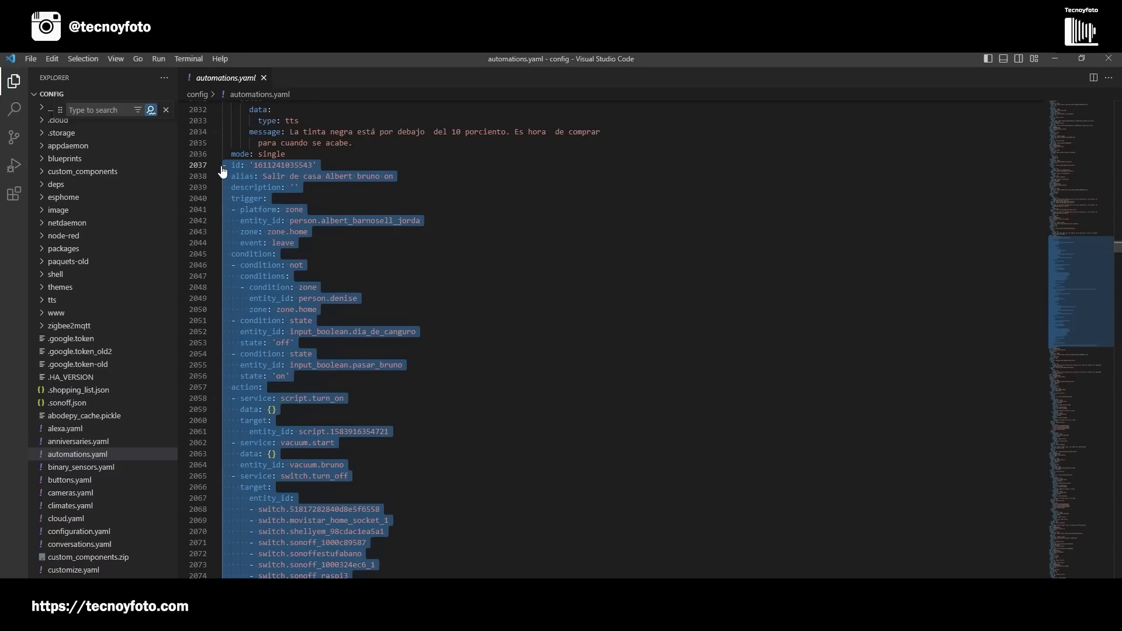
pyautogui.rightClick(258, 197)
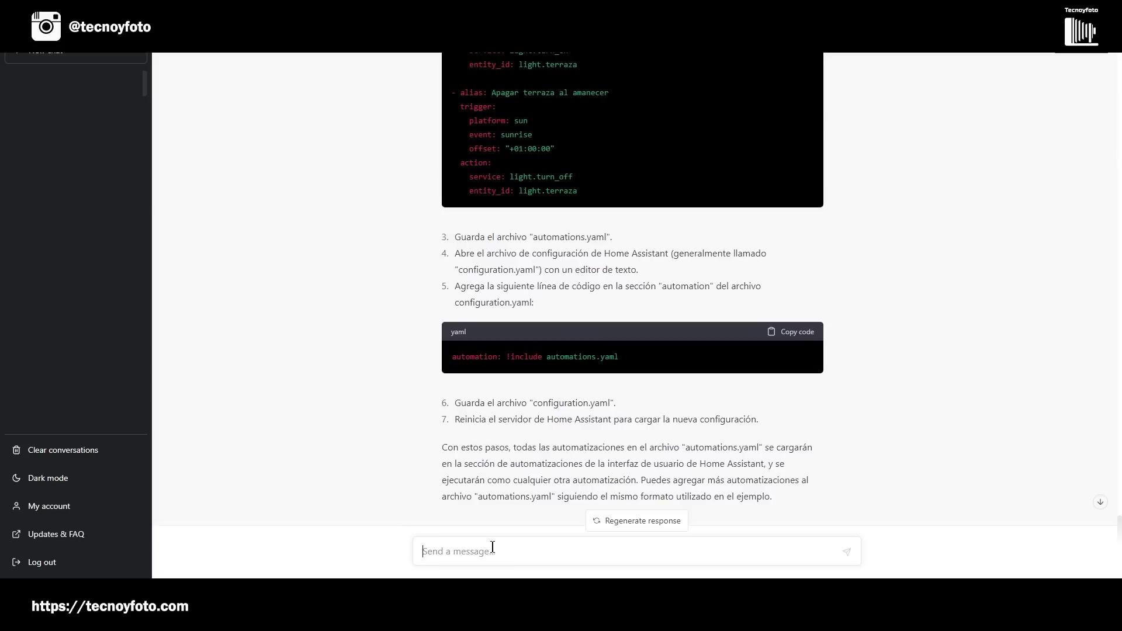
# Send ChatGPT "te voy a dar dos automatizaciones de home assistant para que las analices y me digas si lo podría hacer en una de sola." plus copied YAML
pyautogui.write('te voy a dar dos automatizaciones')
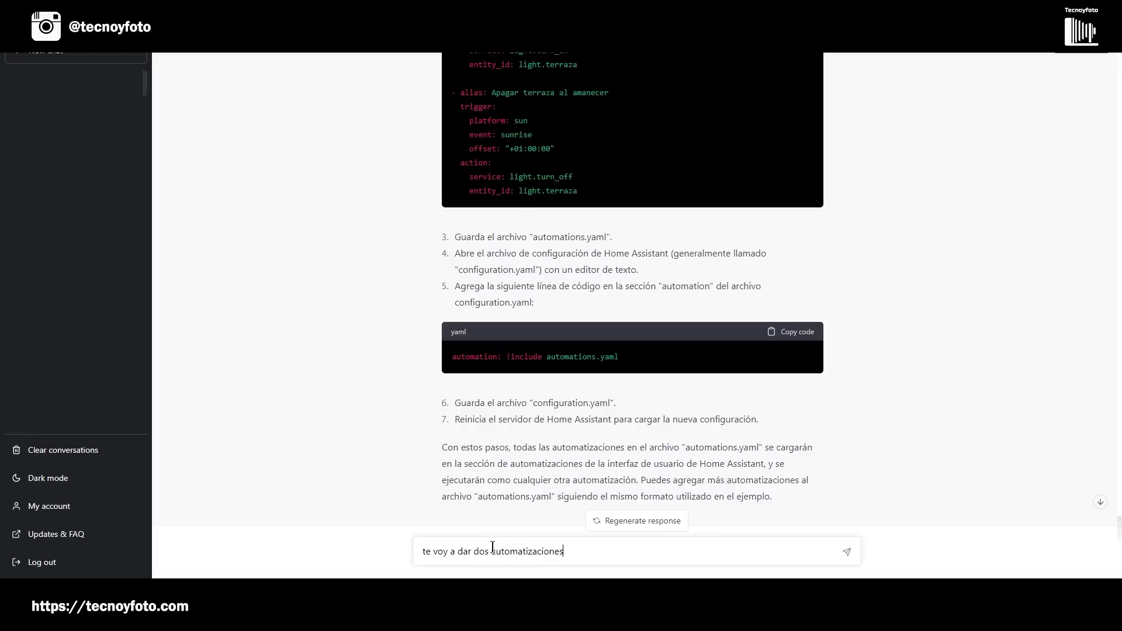
pyautogui.write(' de home assistant para que las analiz')
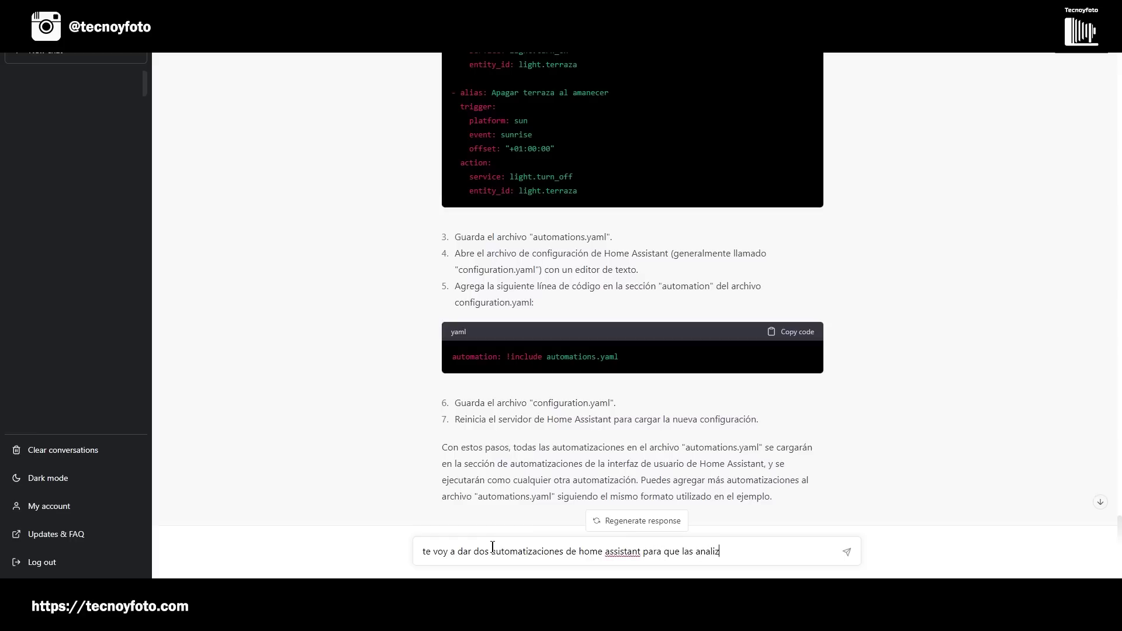
pyautogui.press('BackSpace')
pyautogui.write('ces y me digas si lo podría hac')
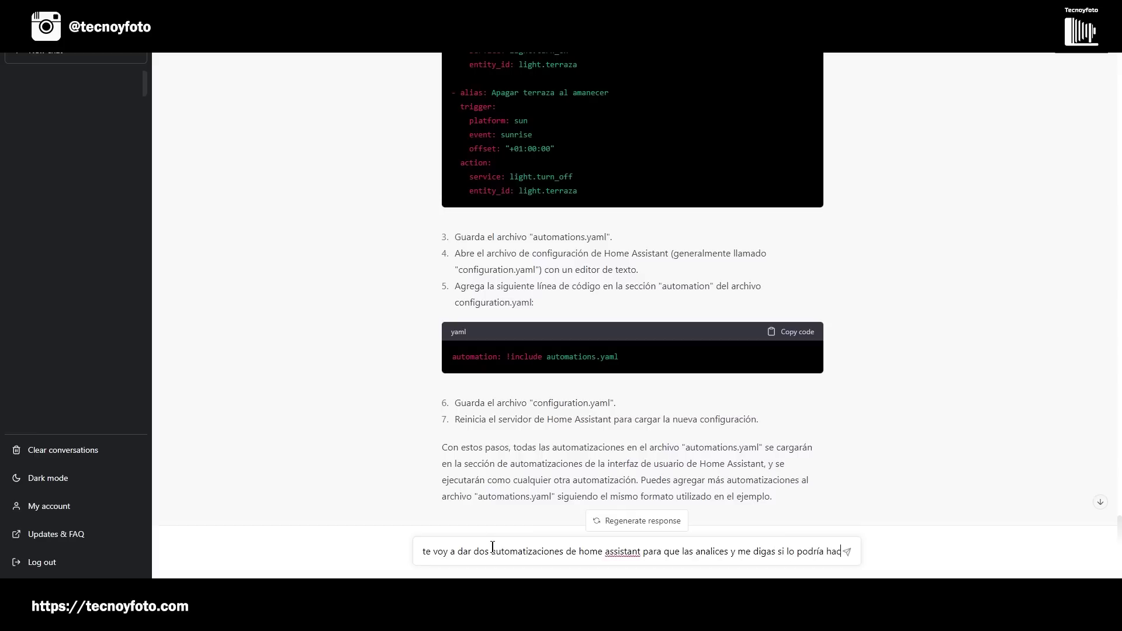
pyautogui.write('er en una de sola.')
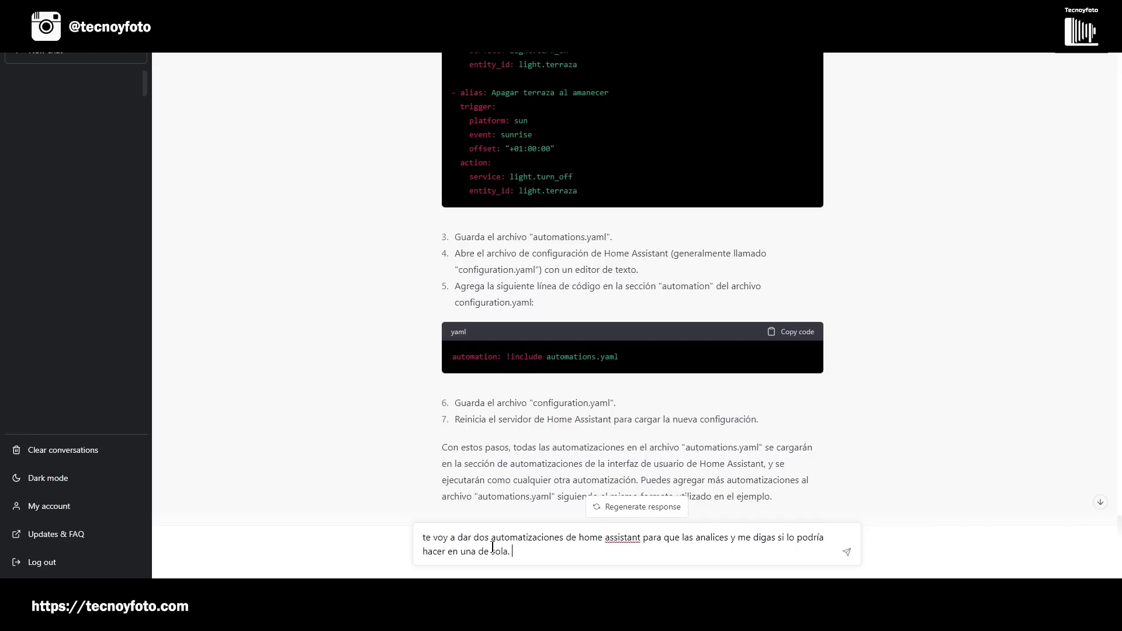
pyautogui.hotkey('ctrl', 'v')
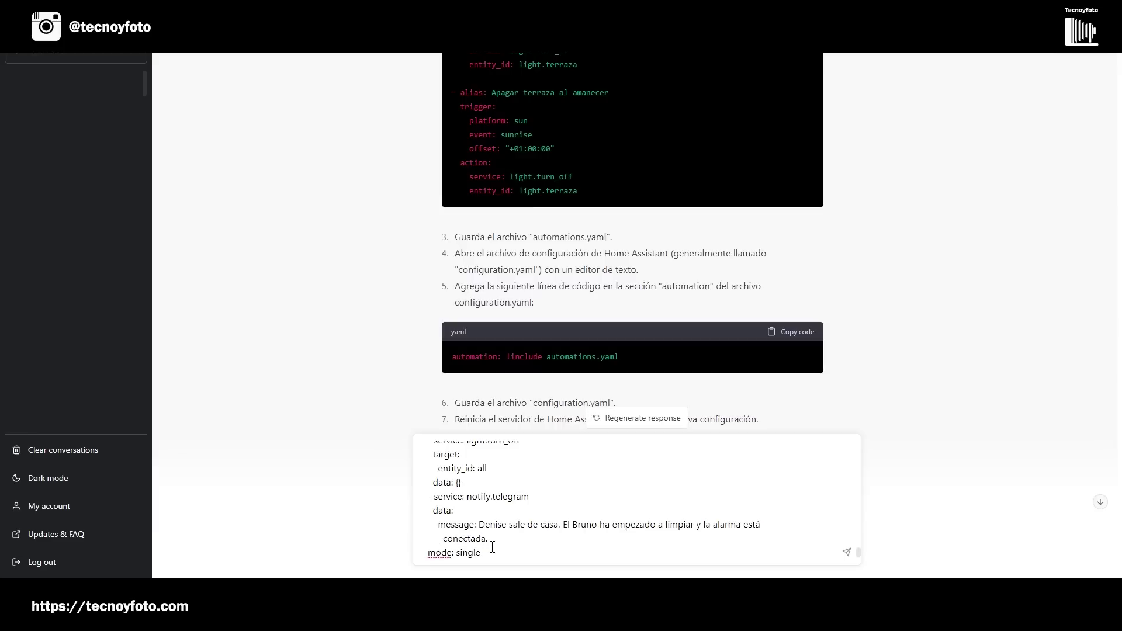
pyautogui.press('Return')
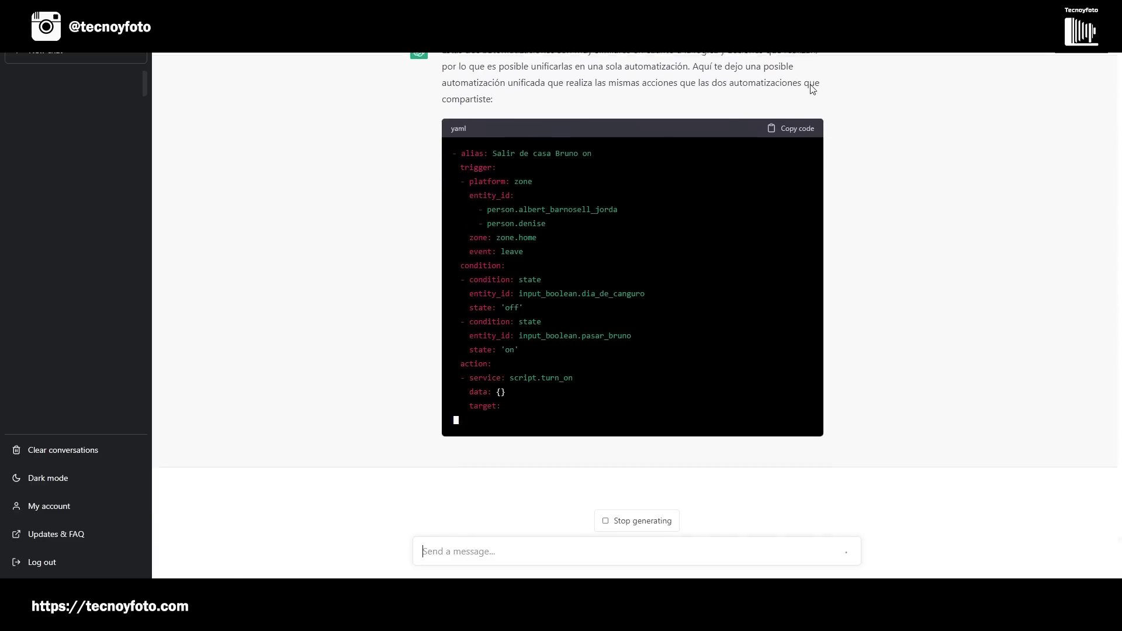
# Examine the merged "Salir de casa Bruno on" automation in ChatGPT's answer, including its trigger, conditions, actions and Telegram message template
pyautogui.scroll(3, 529, 241)
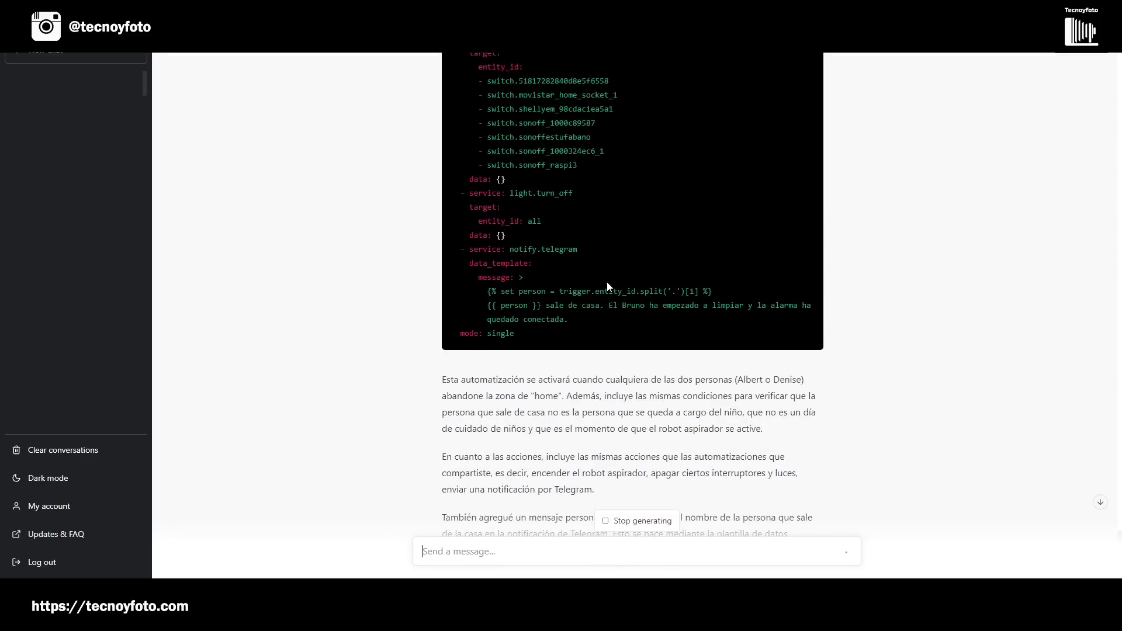
pyautogui.scroll(6, 608, 287)
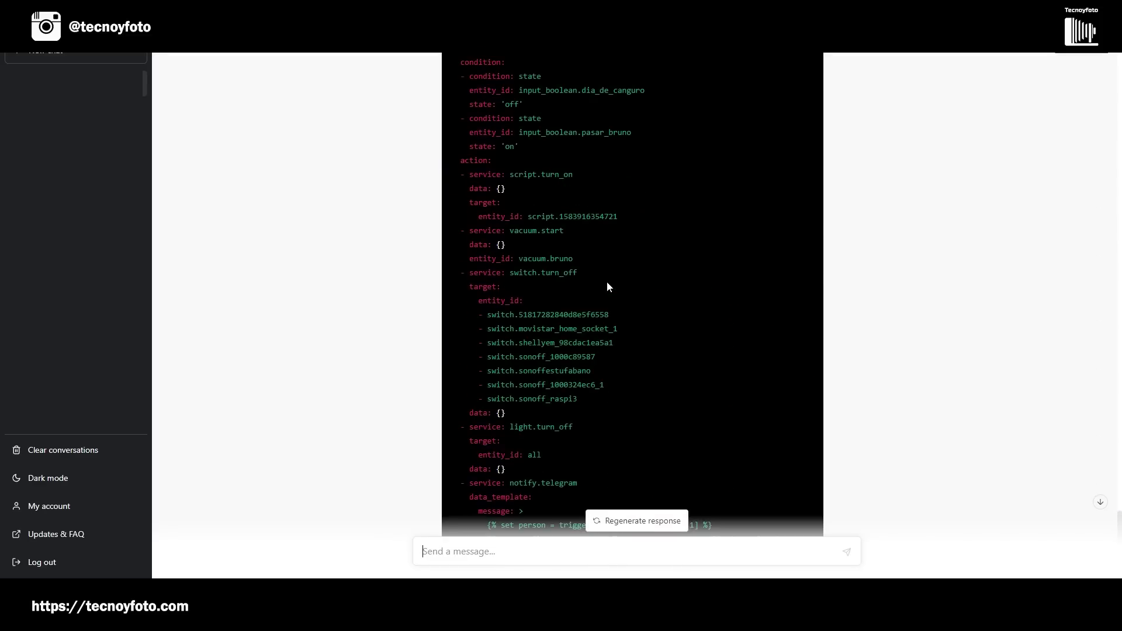
pyautogui.scroll(3, 606, 282)
pyautogui.scroll(-4, 608, 280)
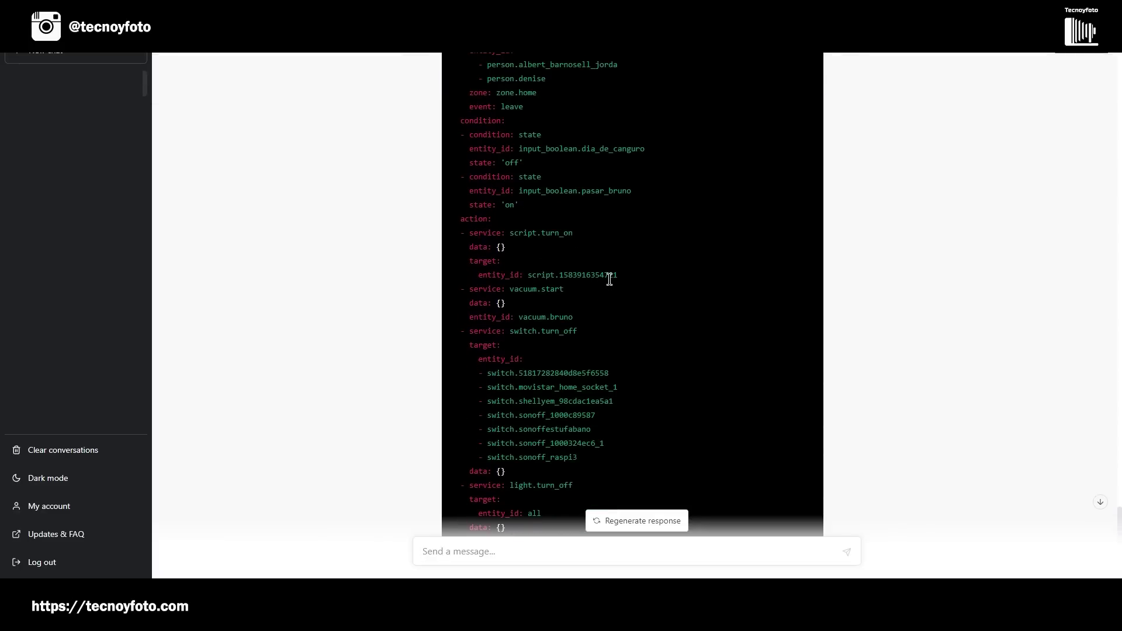
pyautogui.scroll(-5, 609, 279)
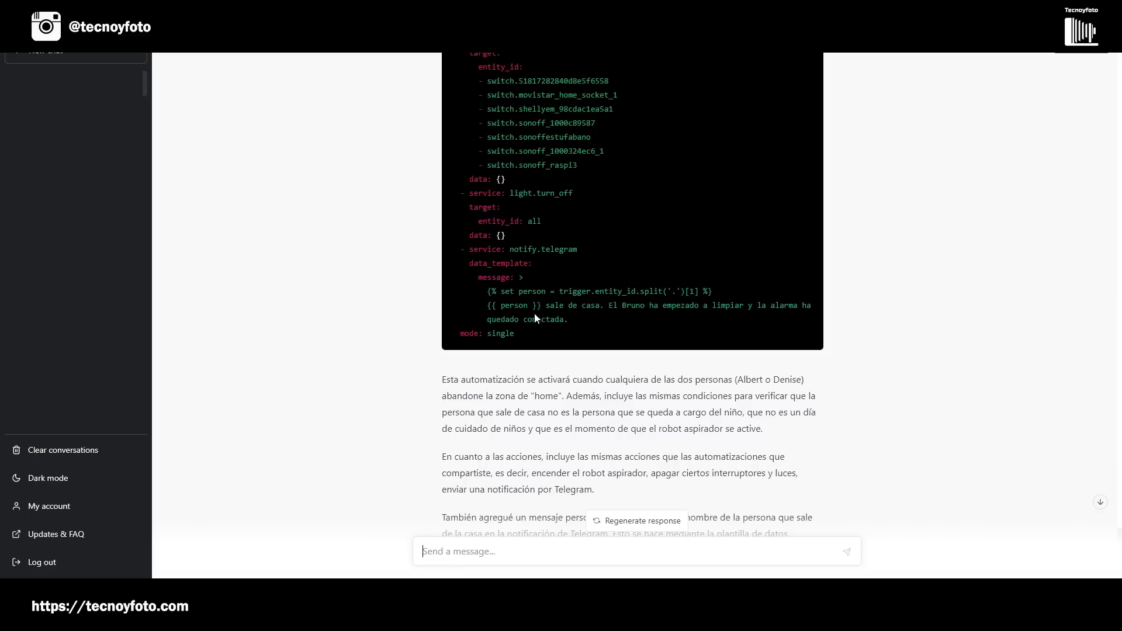
pyautogui.scroll(3, 522, 283)
pyautogui.scroll(4, 523, 283)
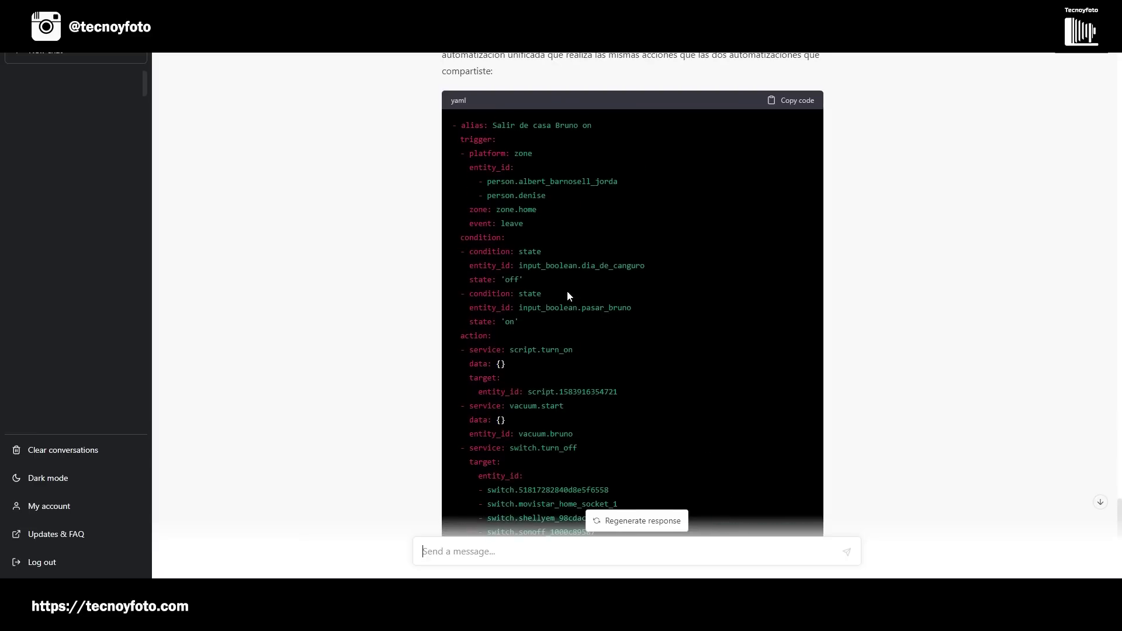
pyautogui.scroll(-4, 549, 267)
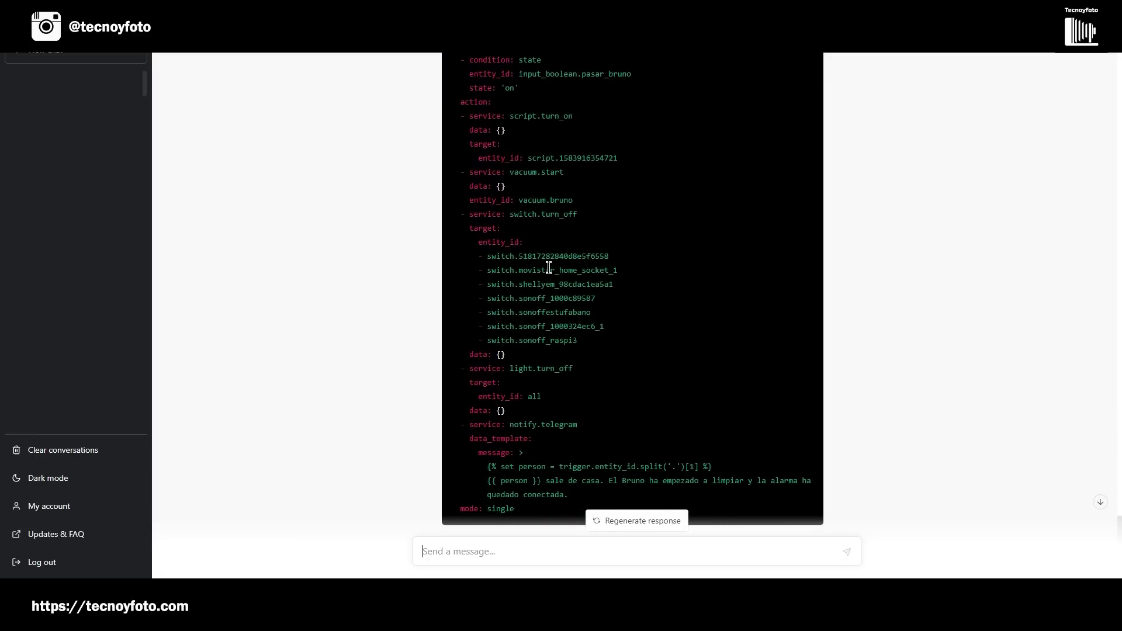
pyautogui.scroll(-2, 549, 268)
pyautogui.scroll(4, 548, 268)
pyautogui.scroll(2, 548, 268)
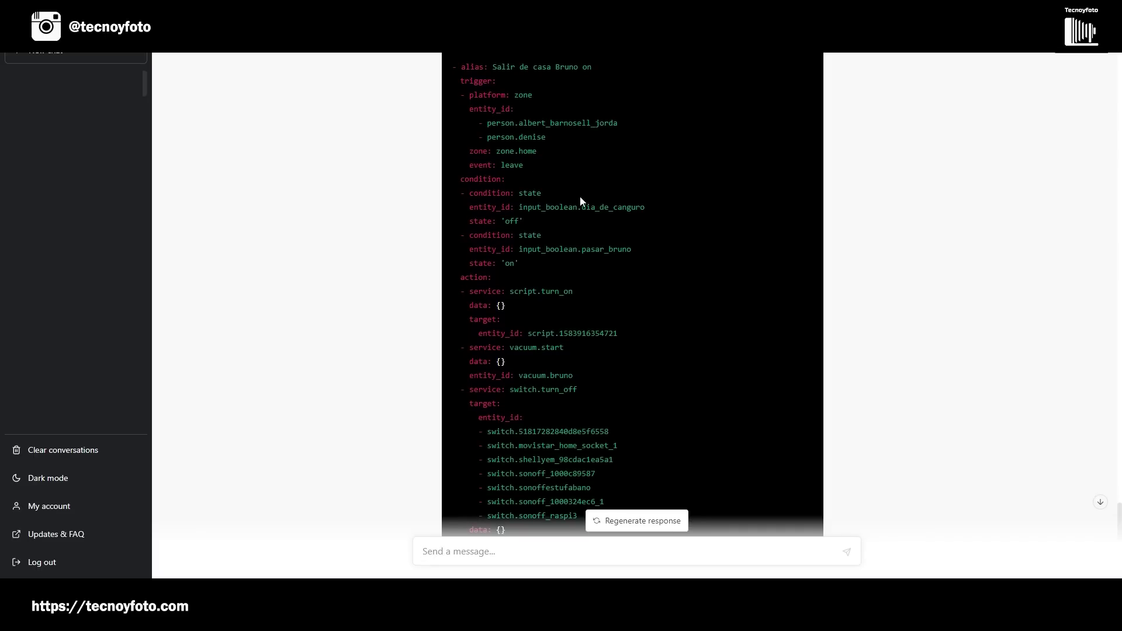
pyautogui.scroll(-4, 577, 200)
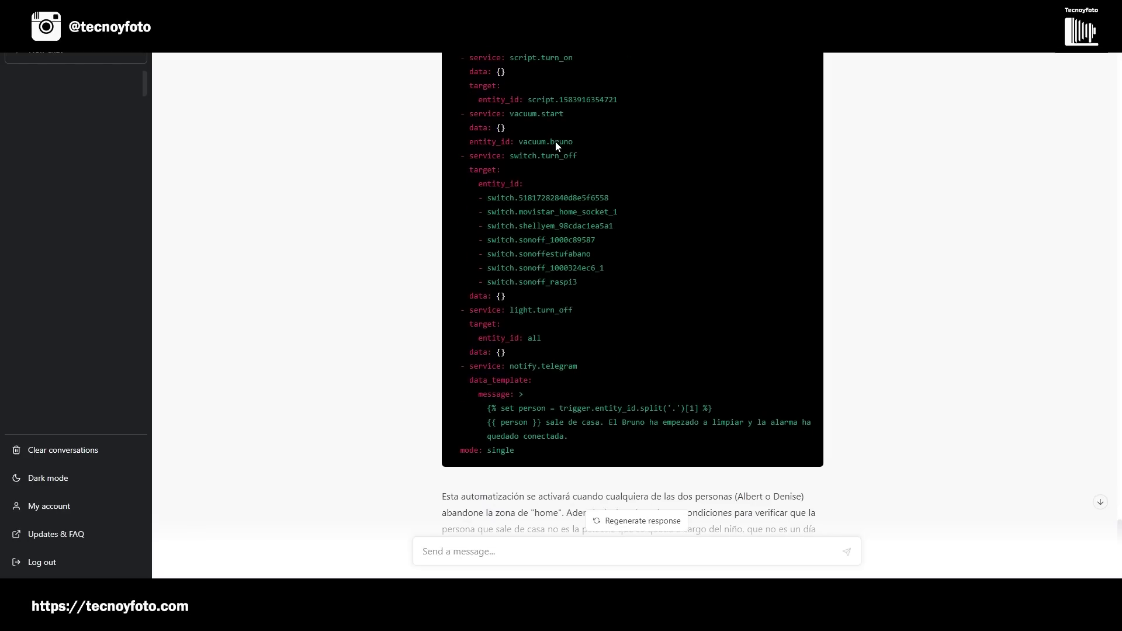
pyautogui.scroll(-2, 556, 142)
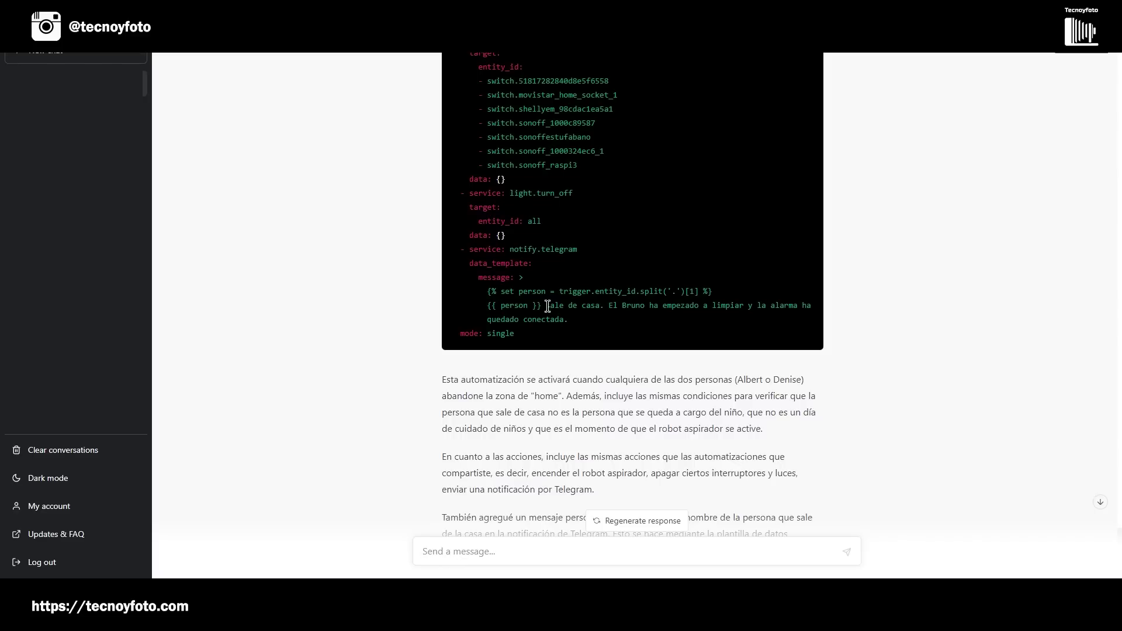
pyautogui.scroll(5, 548, 306)
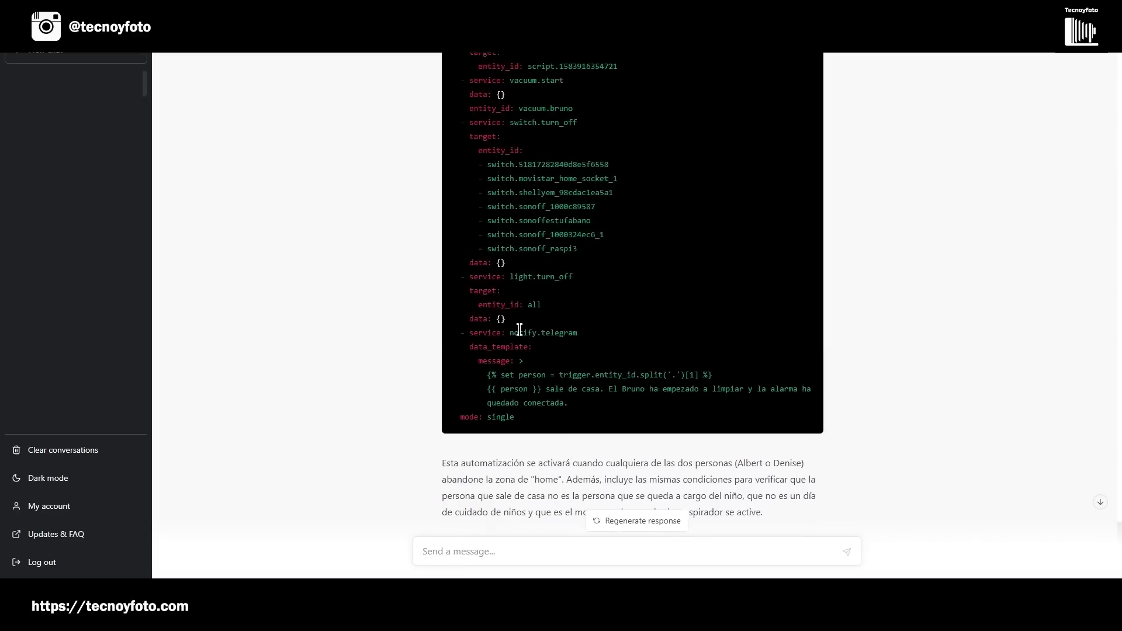
# Copy the full YAML code of the merged "Salir de casa Bruno on" automation from ChatGPT's answer
pyautogui.scroll(-4, 543, 374)
pyautogui.scroll(1, 541, 391)
pyautogui.moveTo(519, 456); pyautogui.dragTo(800, 285)
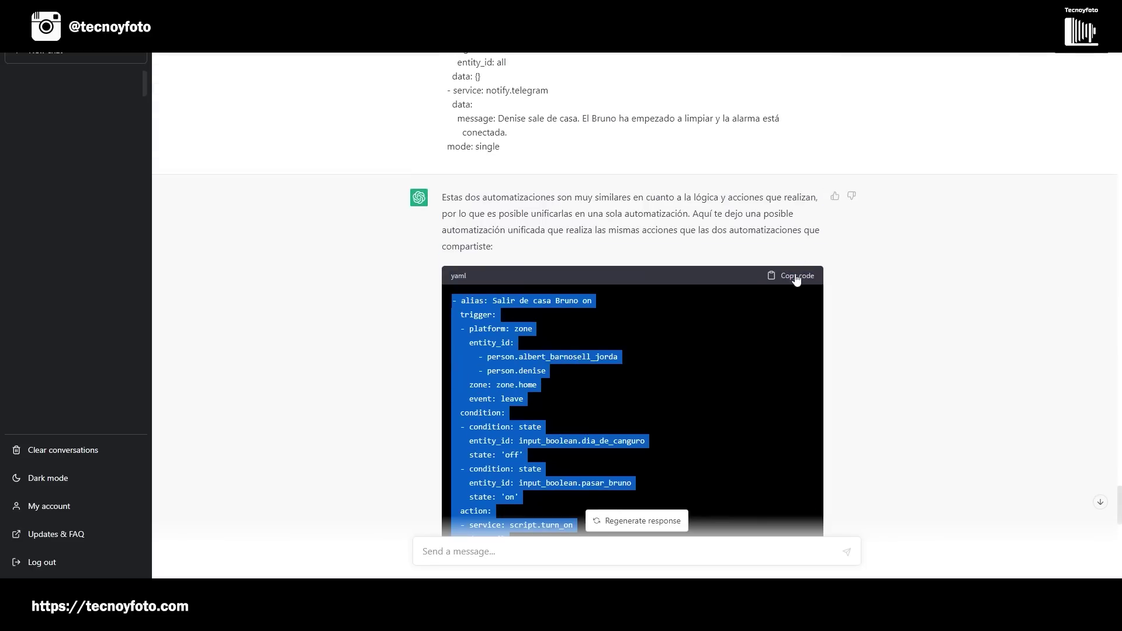
pyautogui.click(795, 310)
pyautogui.click(804, 277)
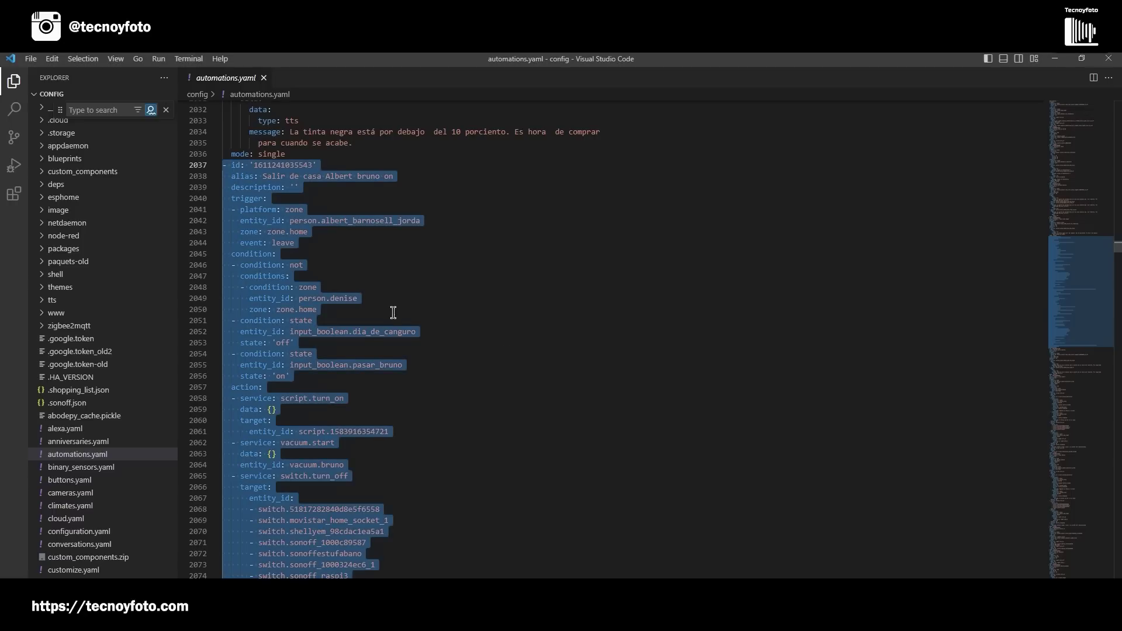
# Switch to Visual Studio Code, replace the two selected "Salir de casa" automations in automations.yaml with the copied merged automation, and save the file
pyautogui.hotkey('ctrl', 'v')
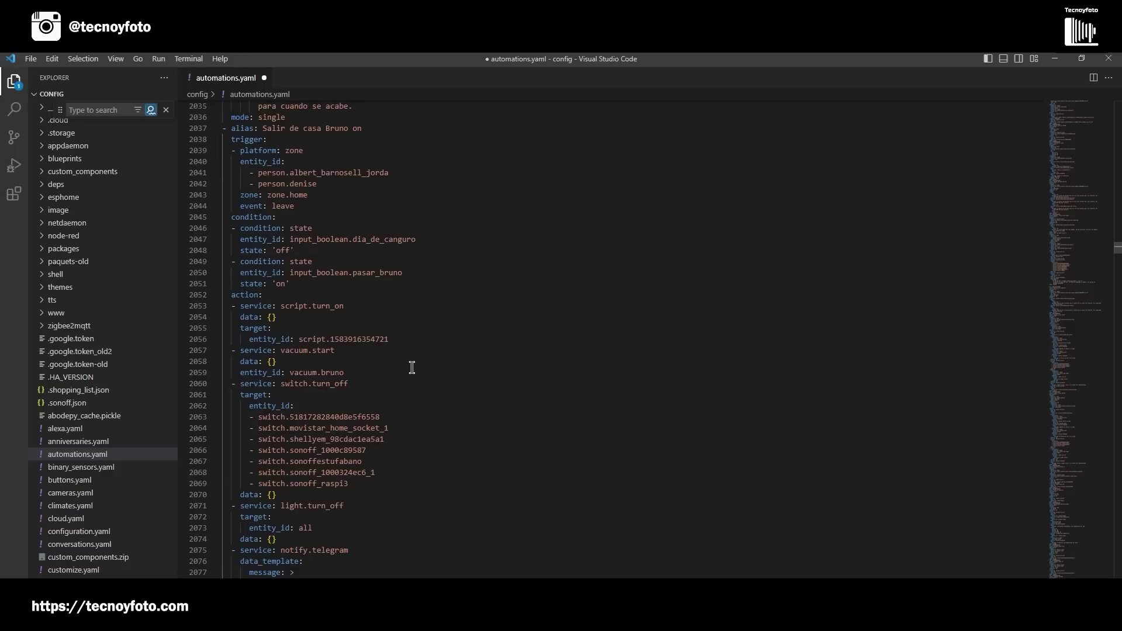
pyautogui.doubleClick(353, 239)
pyautogui.hotkey('ctrl', 's')
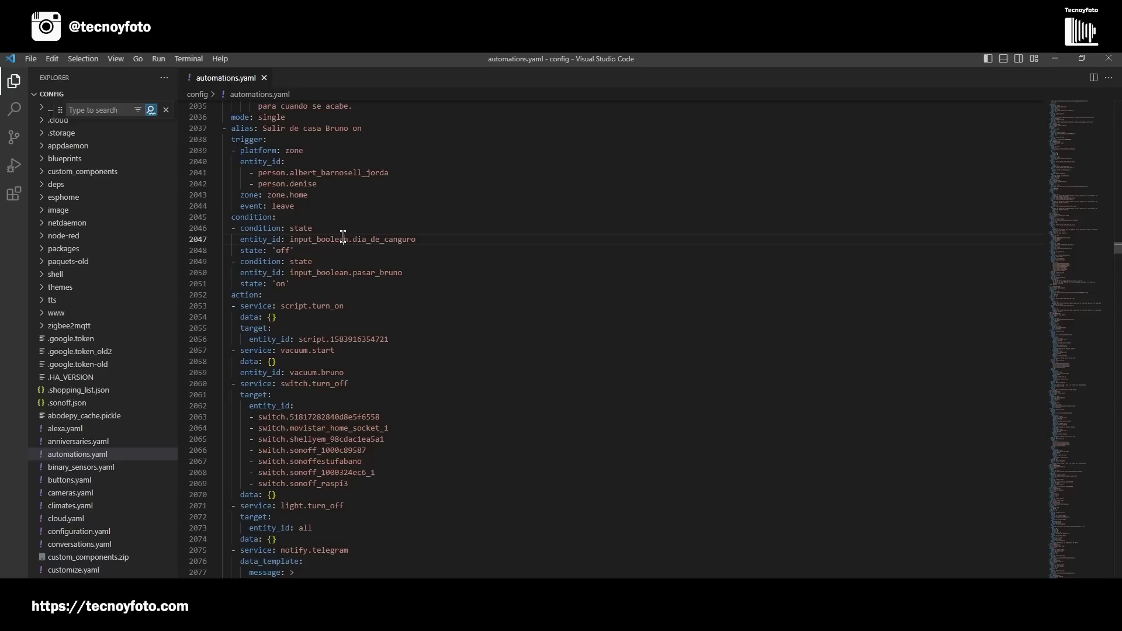
pyautogui.doubleClick(343, 239)
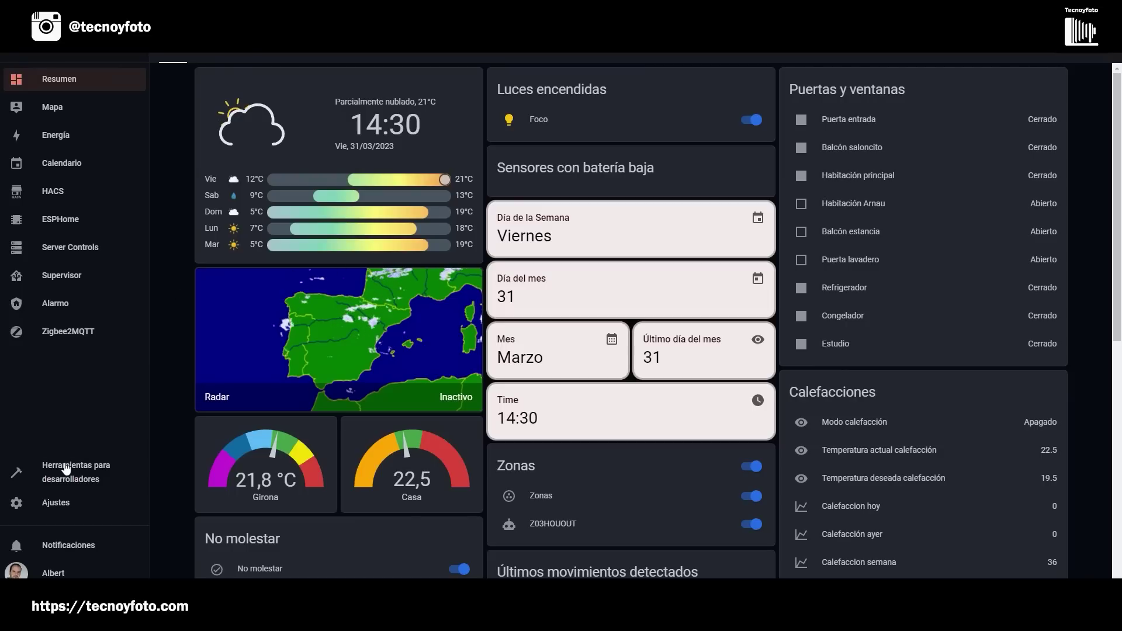
# Switch to Home Assistant and open the developer tools (Herramientas para desarrolladores)
pyautogui.click(67, 469)
pyautogui.click(403, 246)
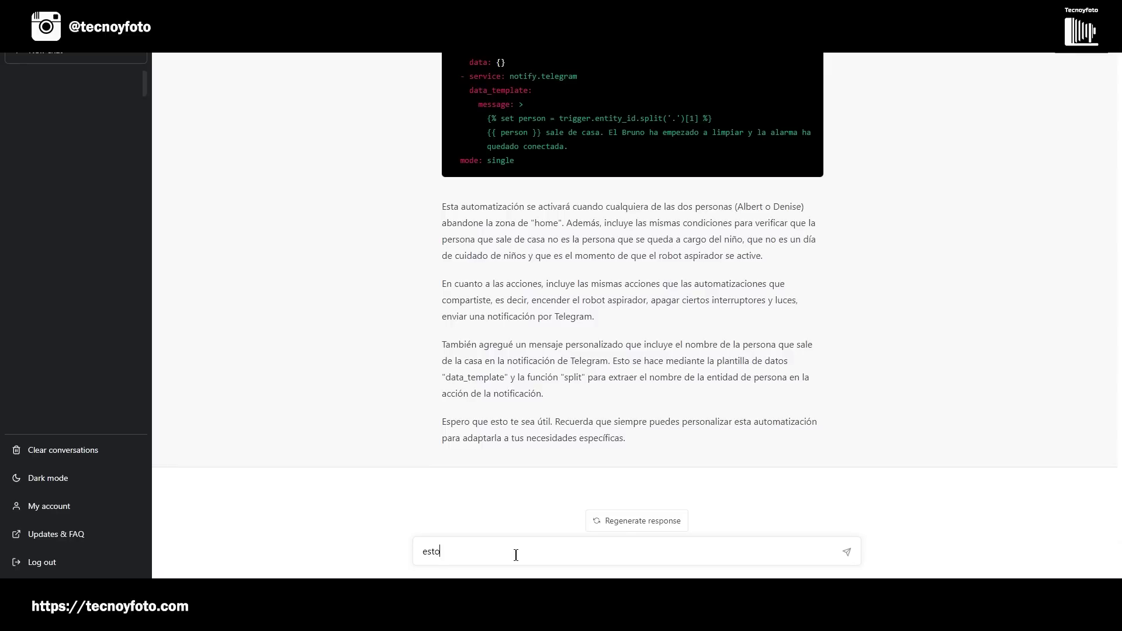
# Switch back to ChatGPT and send the question "esto mismo me lo puedes generar en un flow para node red?"
pyautogui.write('mismo me lo puedes genera')
pyautogui.write('r en un flow para do')
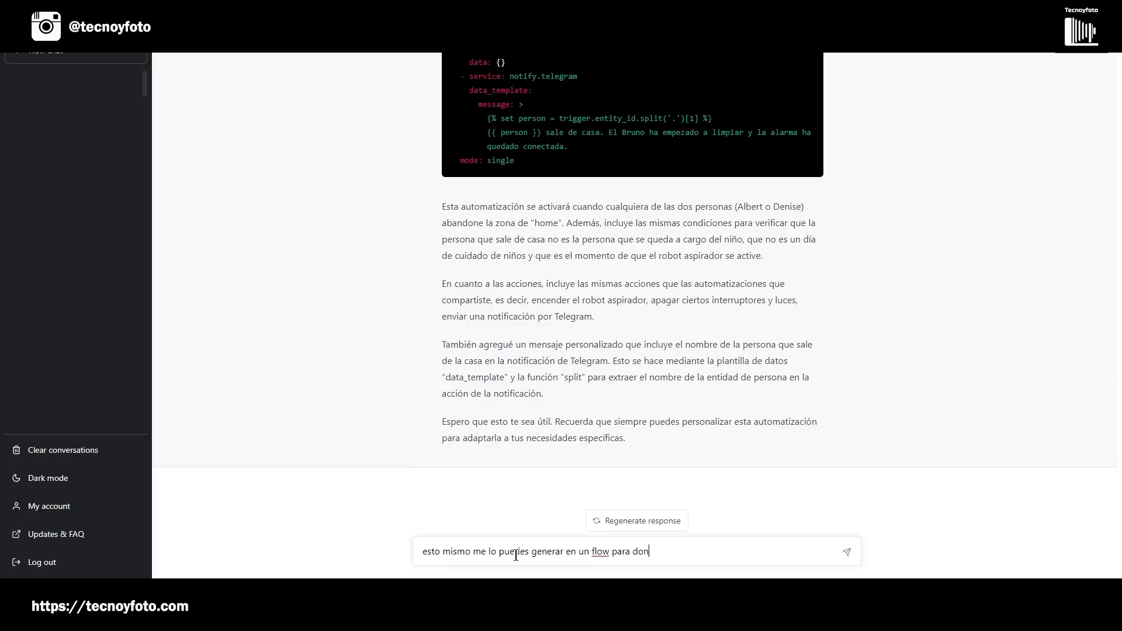
pyautogui.write('de red?')
pyautogui.press('Return')
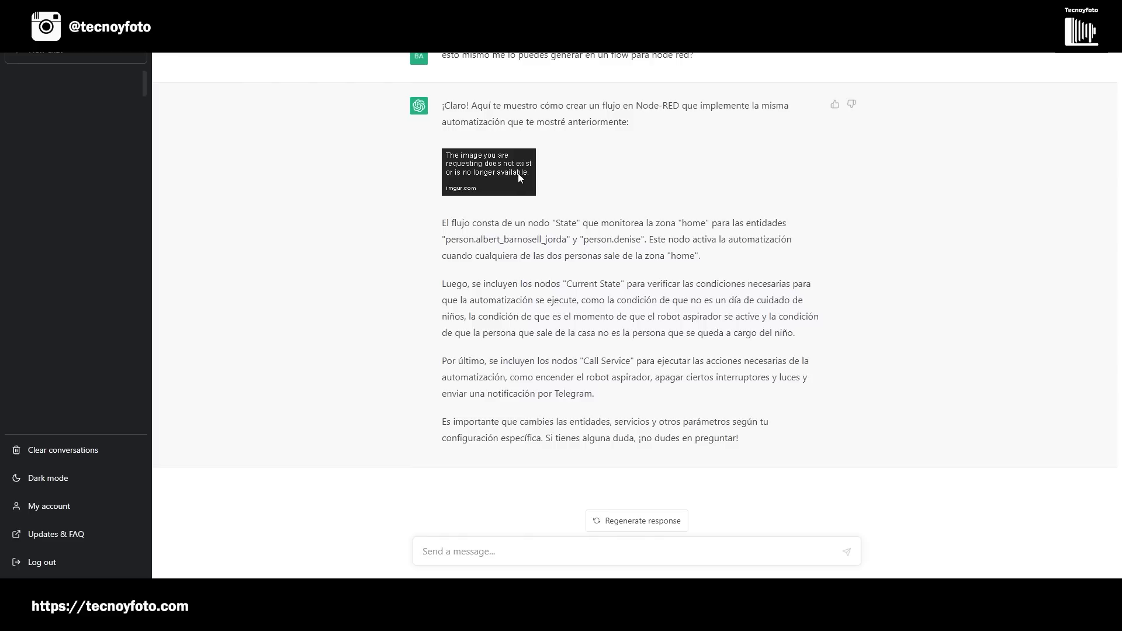
# Send ChatGPT the follow-up "yo no quiero eso, quiero que me generes el código del flow"
pyautogui.write('yo no quiero eso, quiere')
pyautogui.write(' que me generes el')
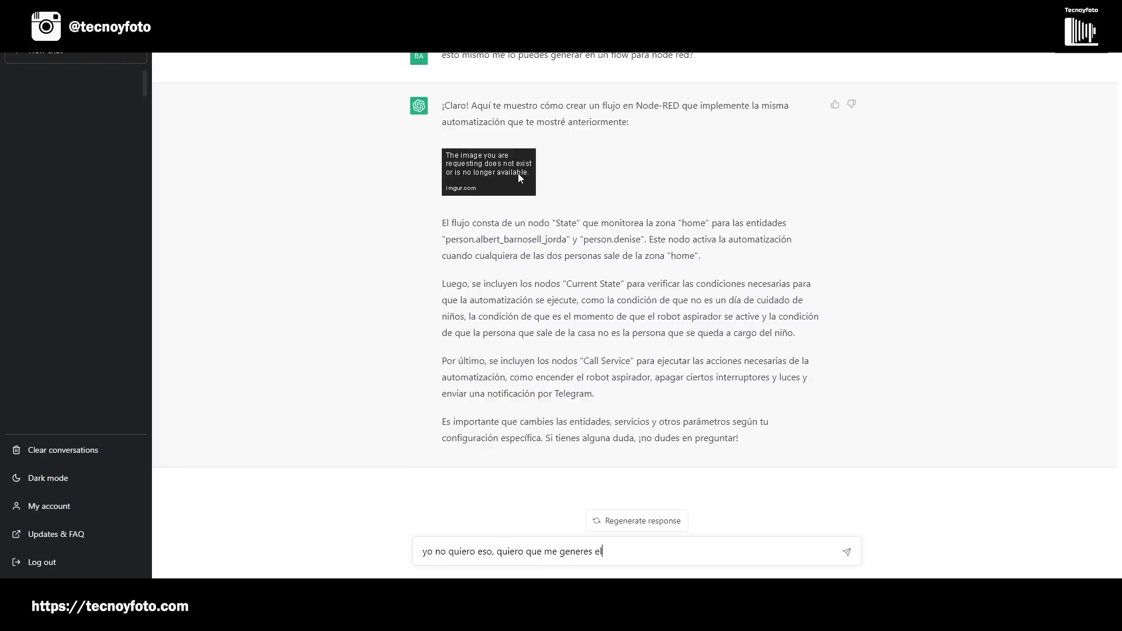
pyautogui.write(' códgi')
pyautogui.press('BackSpace')
pyautogui.write('go del flow')
pyautogui.press('Return')
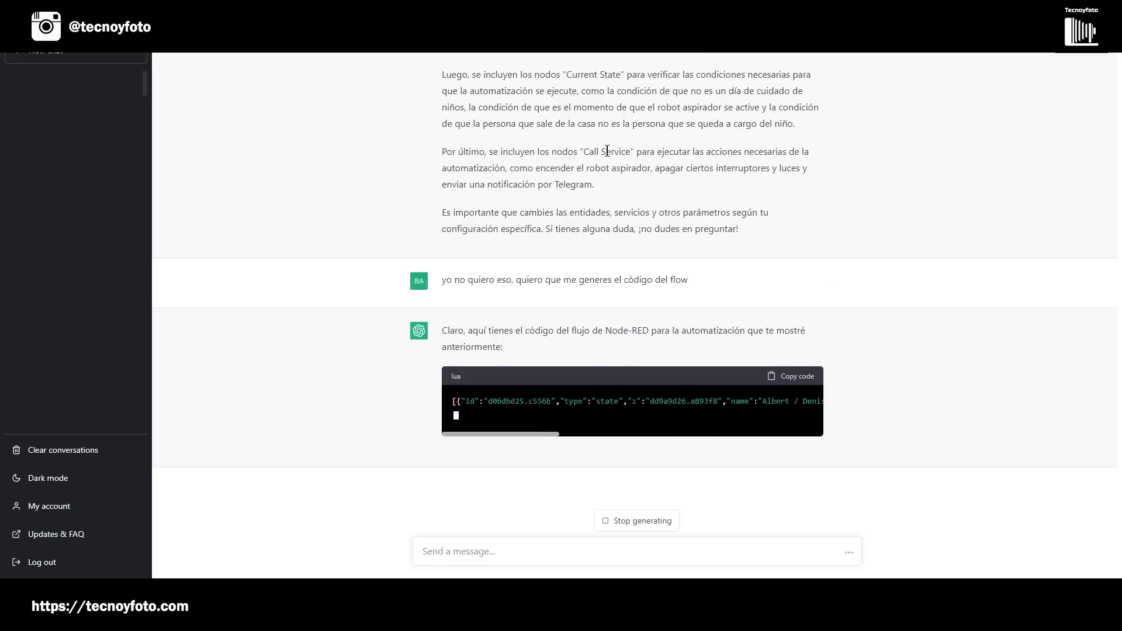
pyautogui.scroll(10, 643, 219)
pyautogui.scroll(10, 653, 220)
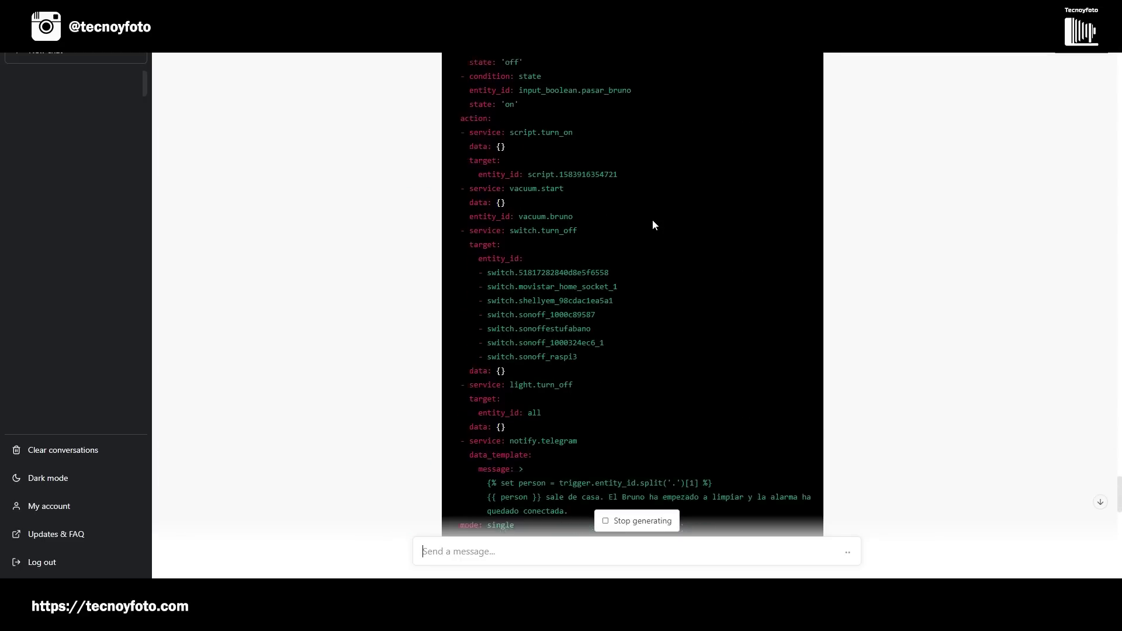
pyautogui.scroll(-20, 653, 220)
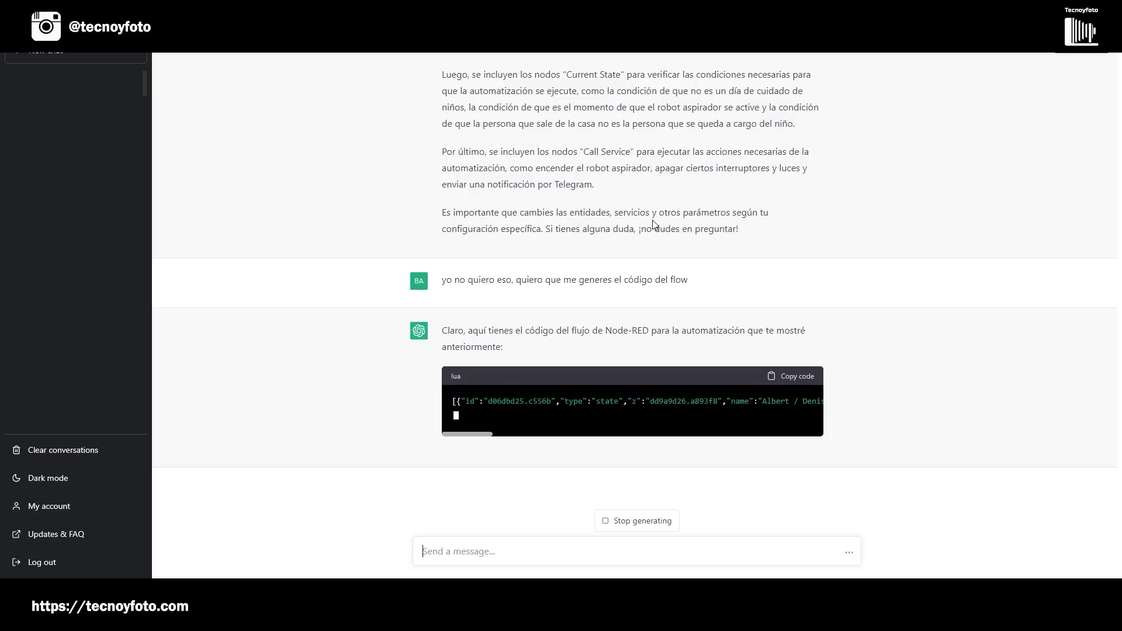